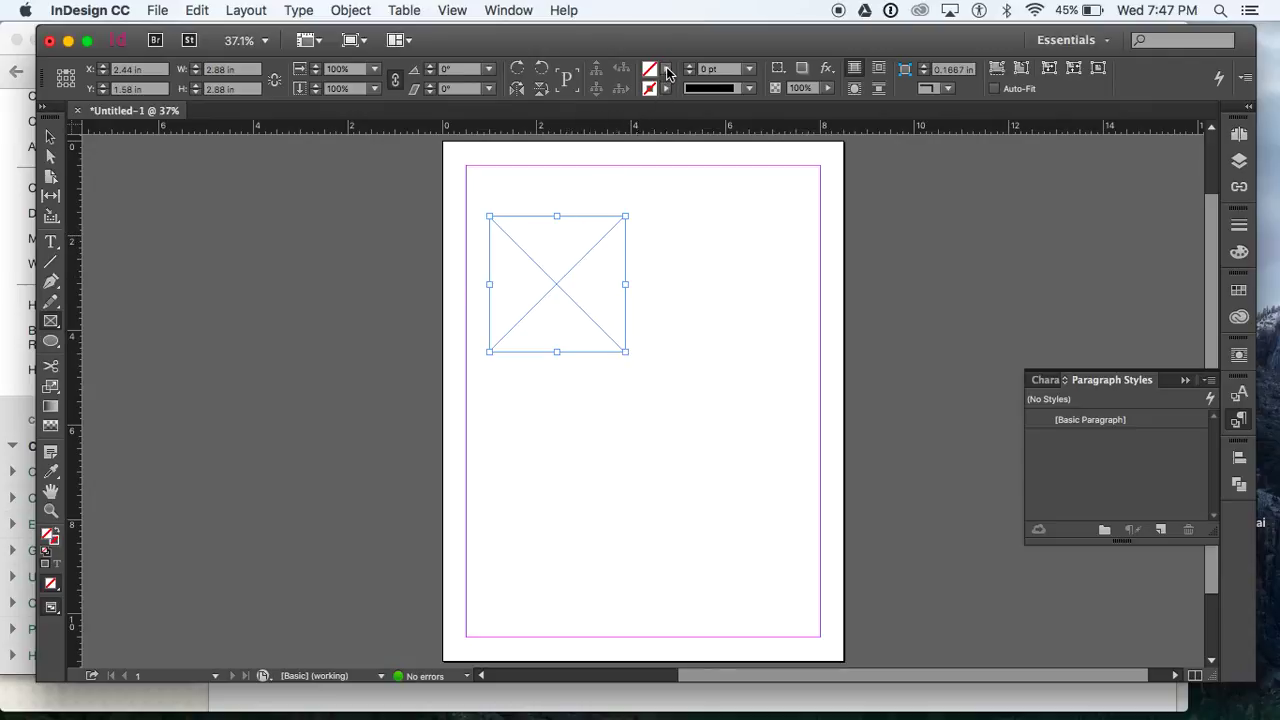
Fill the selected square frame with the cyan swatch C=100 M=0 Y=0 K=0
click(666, 69)
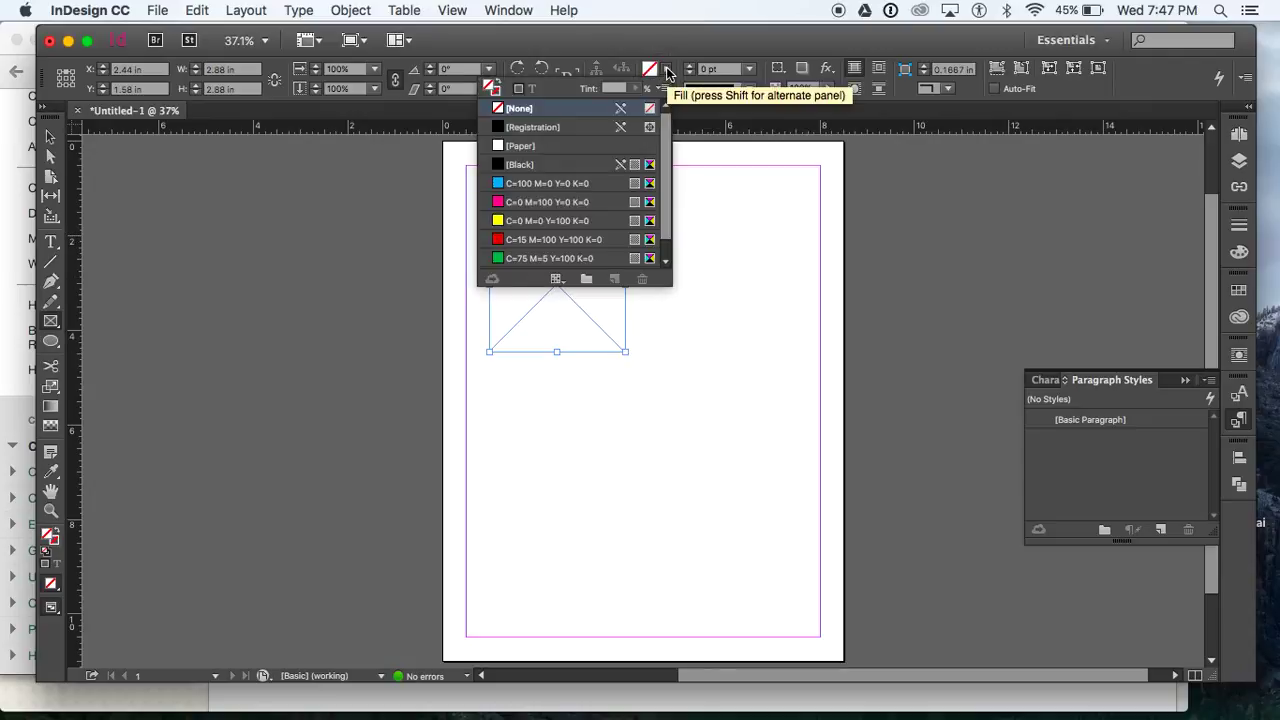
click(517, 186)
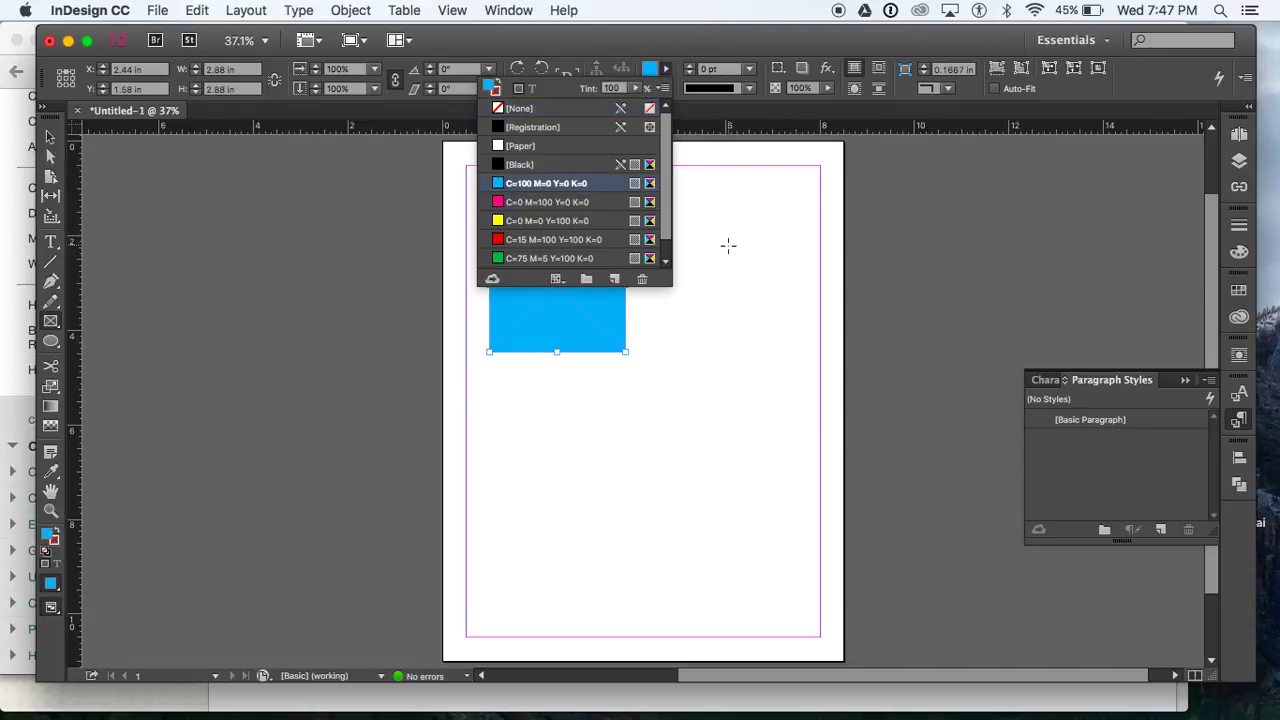
click(706, 60)
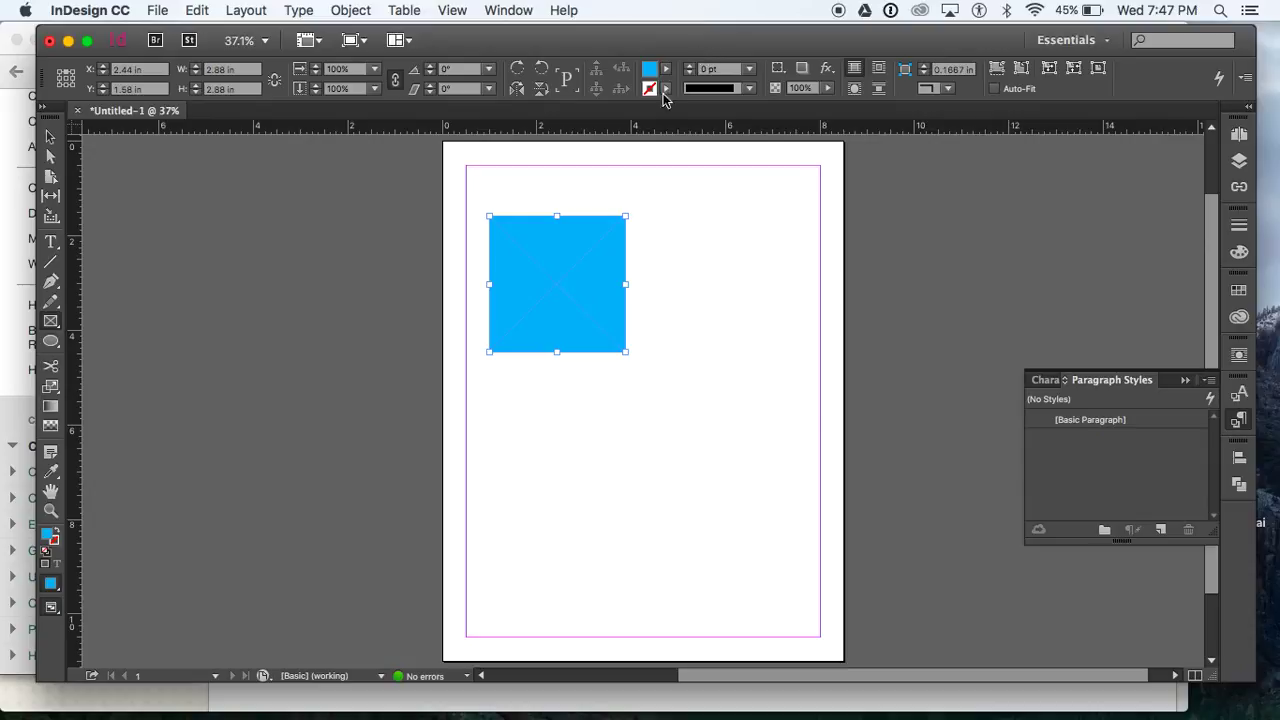
Give the square frame a [Black] stroke and raise the stroke weight to 9 pt
click(666, 90)
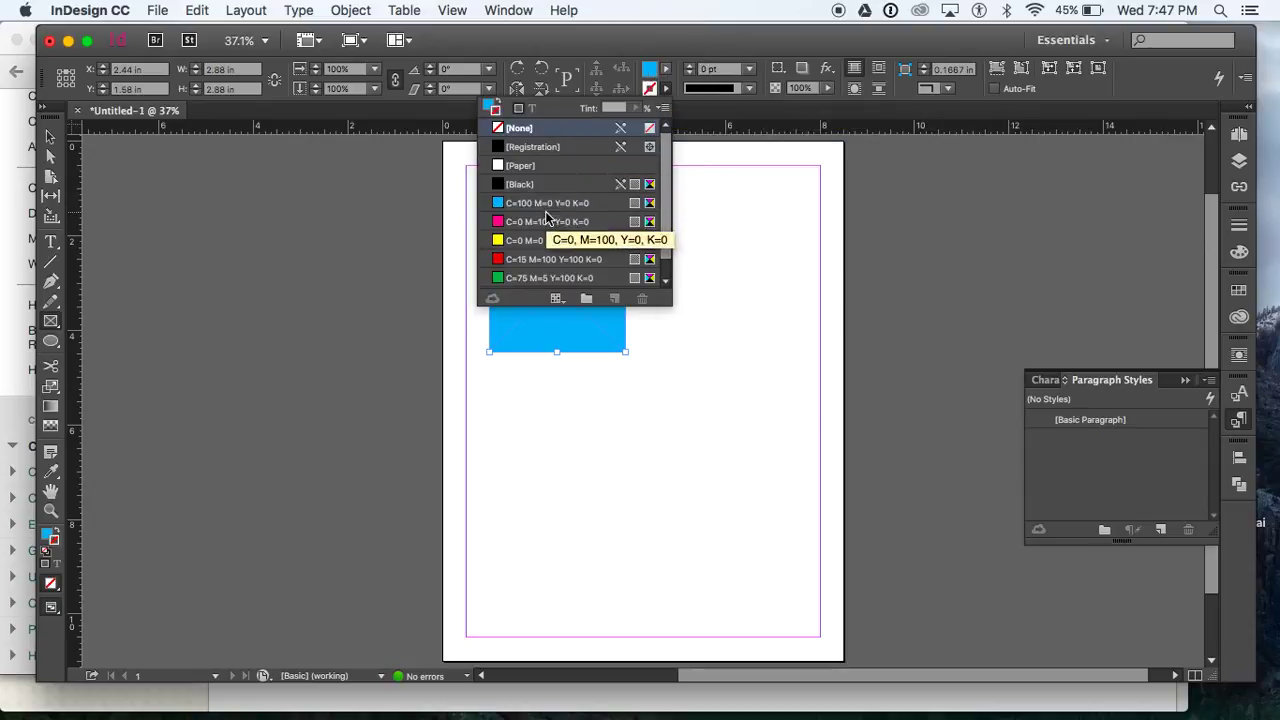
click(533, 188)
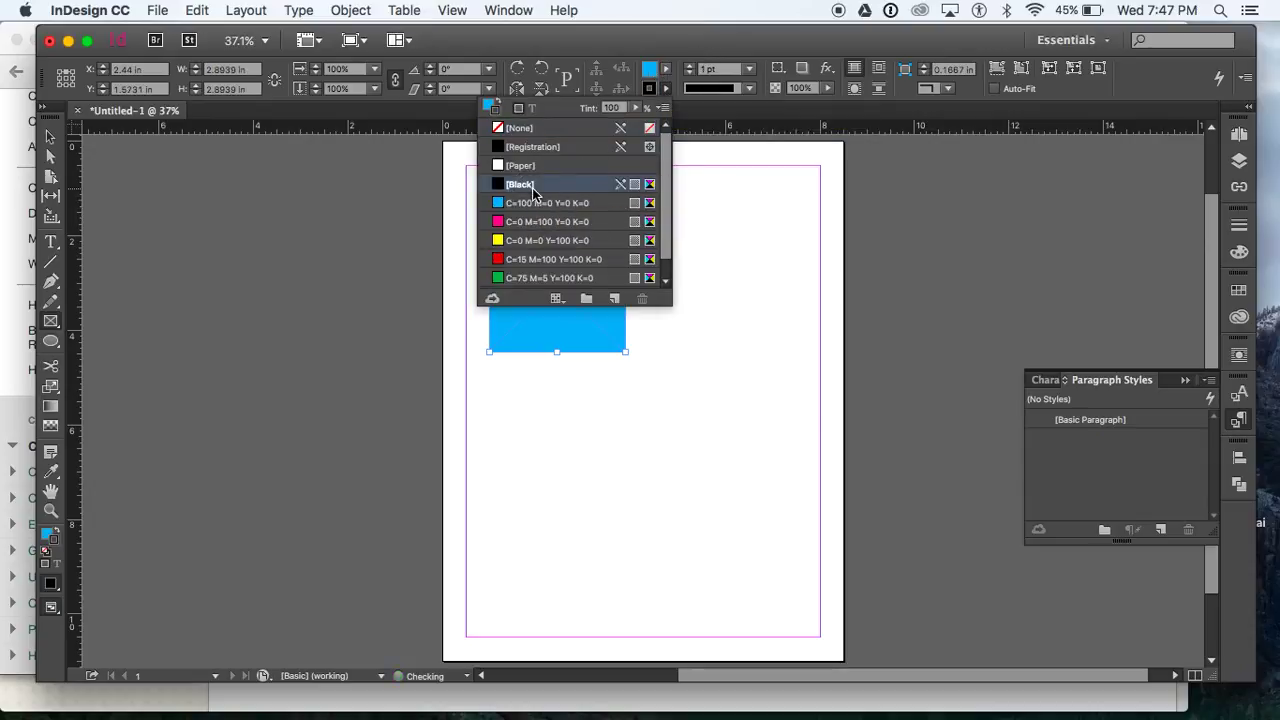
click(703, 45)
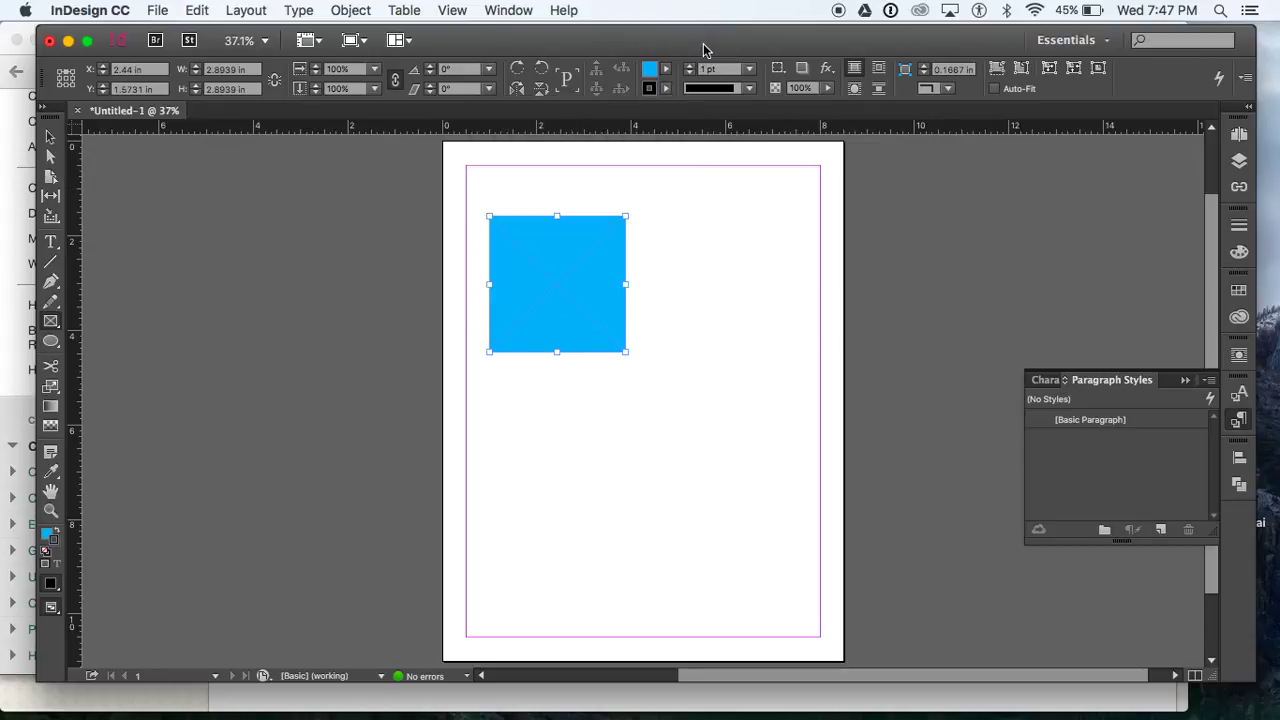
click(689, 66)
click(689, 66)
click(689, 67)
click(689, 67)
click(689, 67)
click(689, 67)
click(689, 67)
click(689, 67)
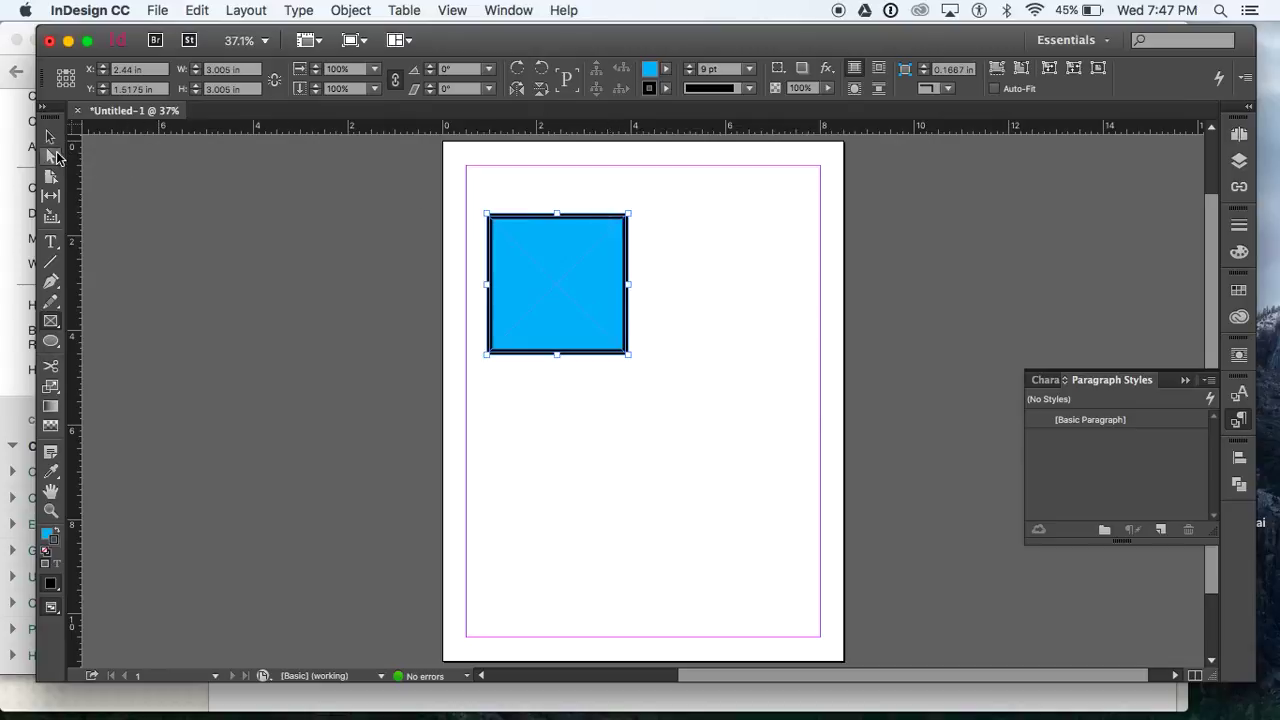
Resize the blue frame to about 2.73 by 2.54 in and move it to about X 2.92 in, Y 2.4 in
click(52, 142)
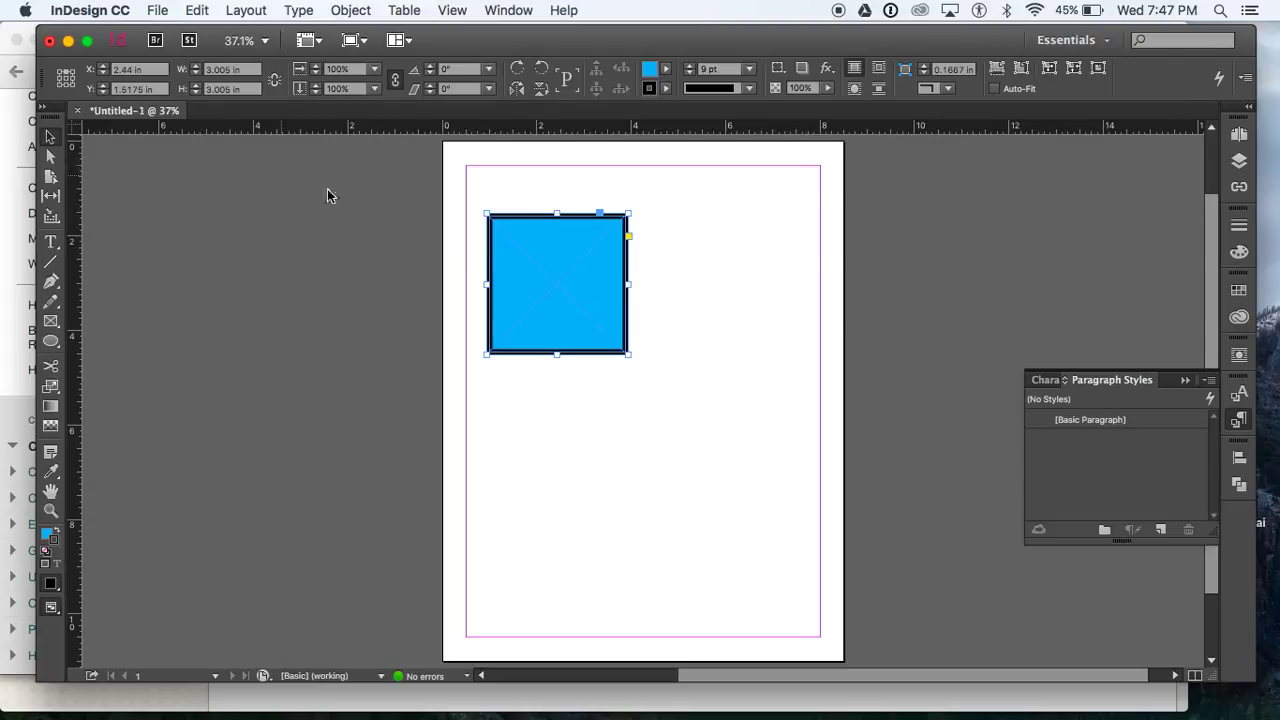
drag(508, 264, 606, 295)
key(l)
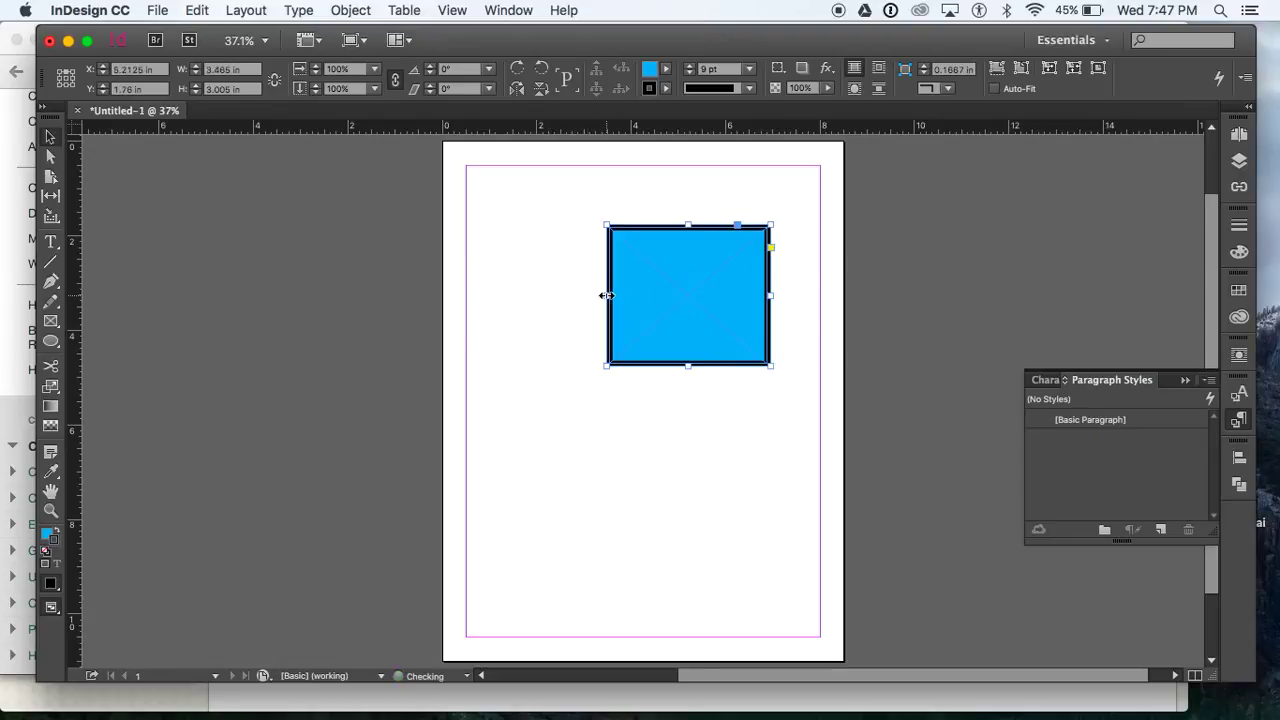
drag(688, 365, 684, 450)
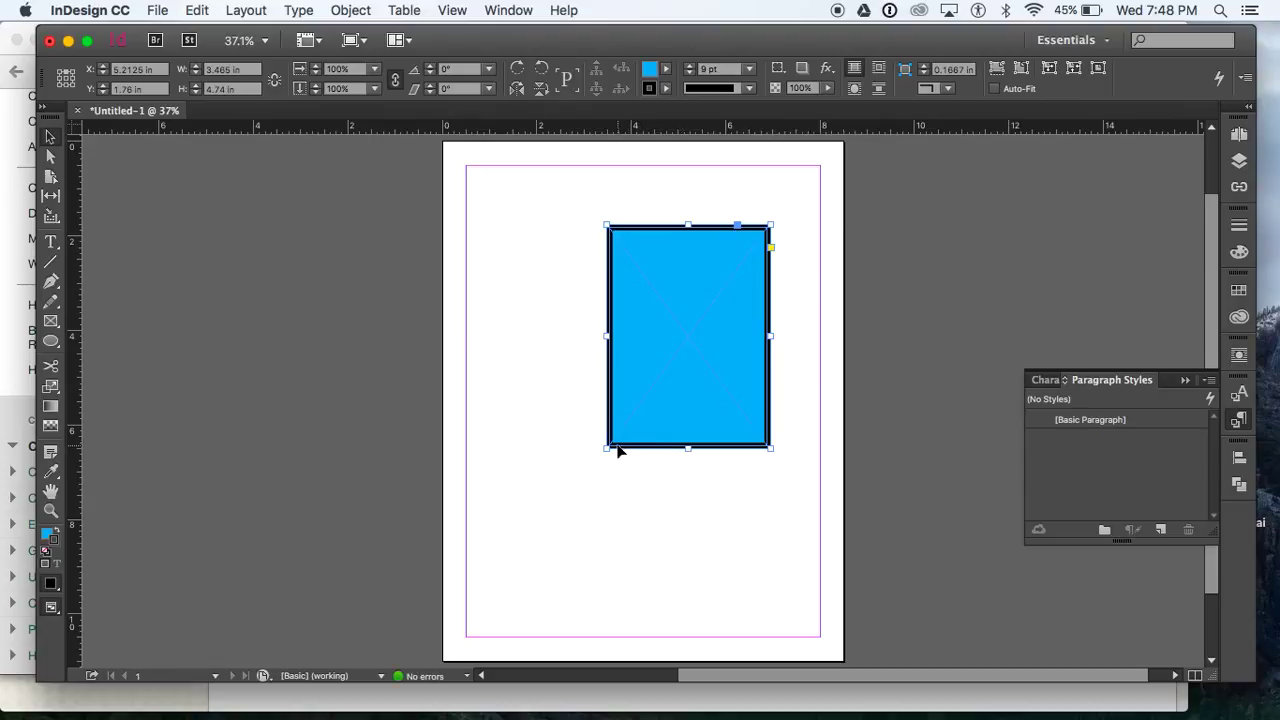
drag(605, 448, 640, 347)
drag(718, 308, 594, 344)
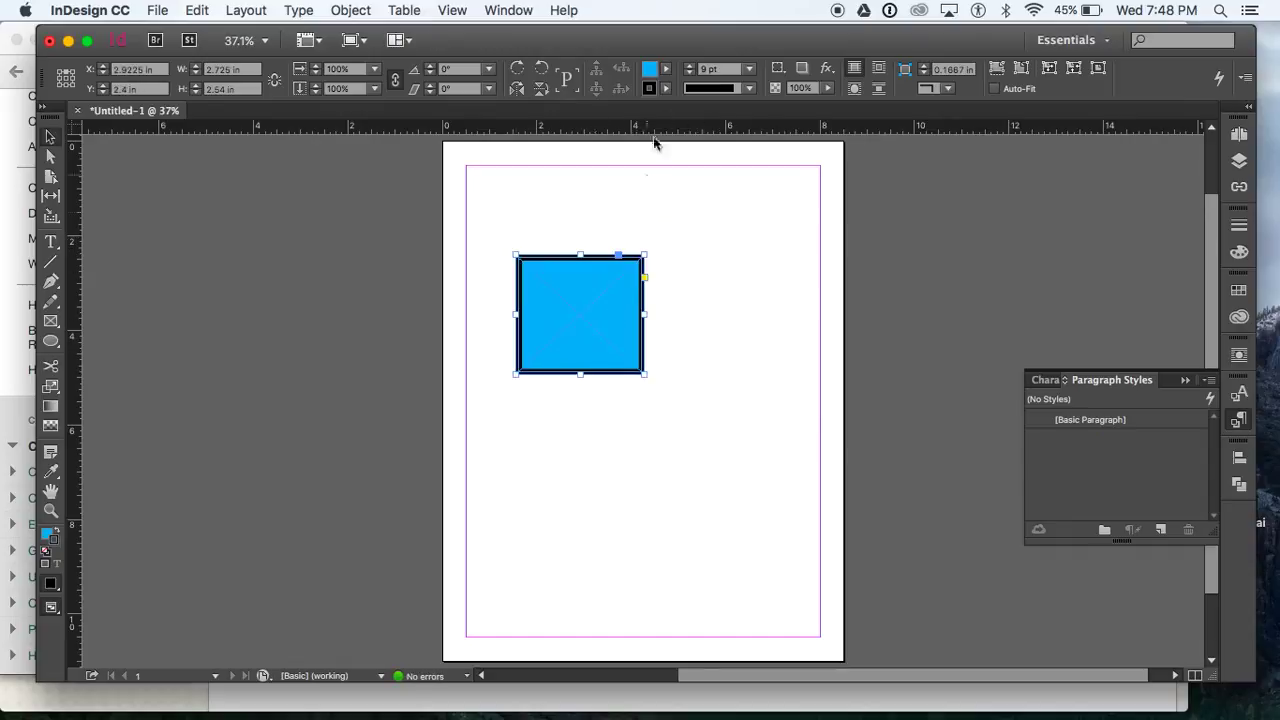
Set the frame's fill to [None] and move the frame to about X 2.24 in, Y 2.52 in
click(666, 68)
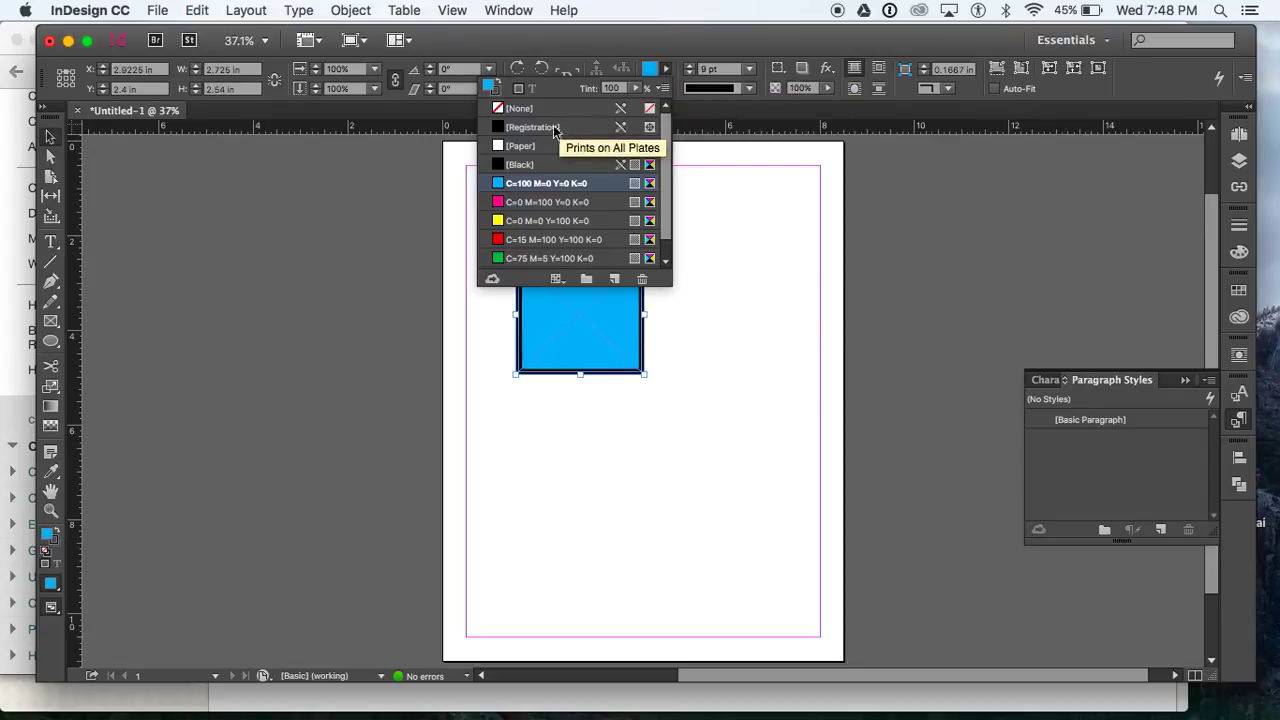
click(533, 109)
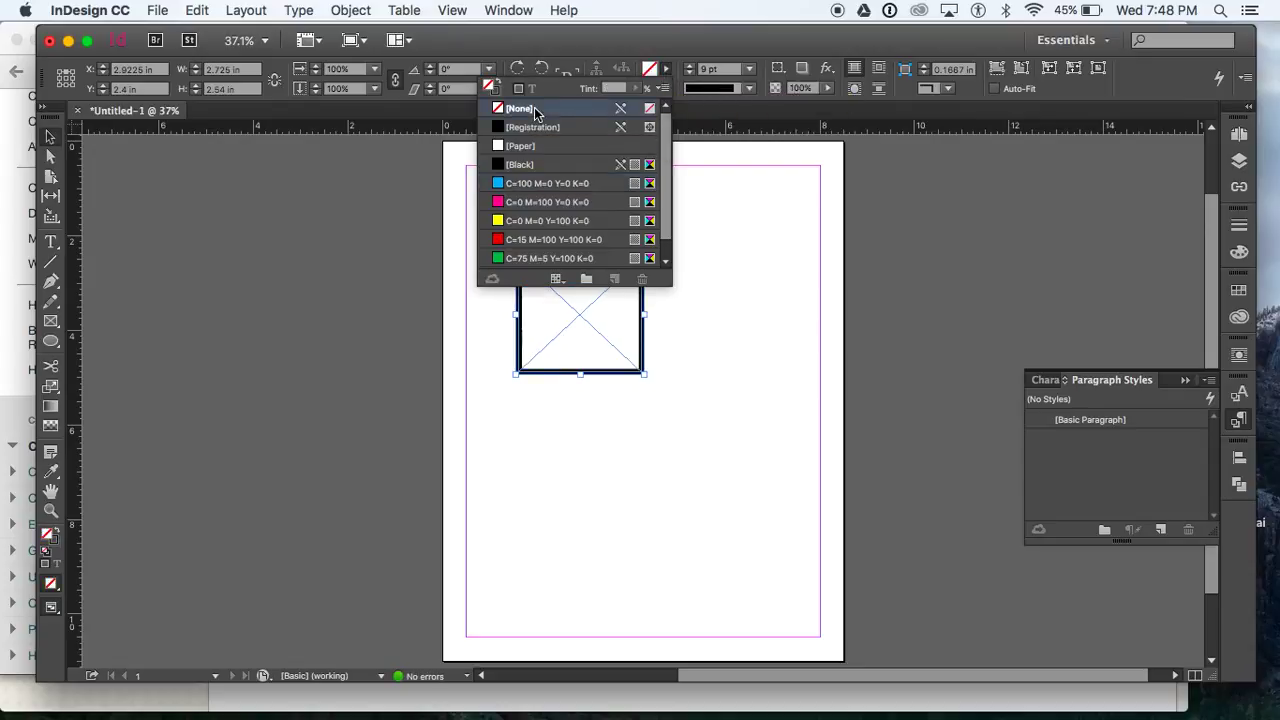
click(702, 238)
click(595, 285)
drag(595, 285, 560, 290)
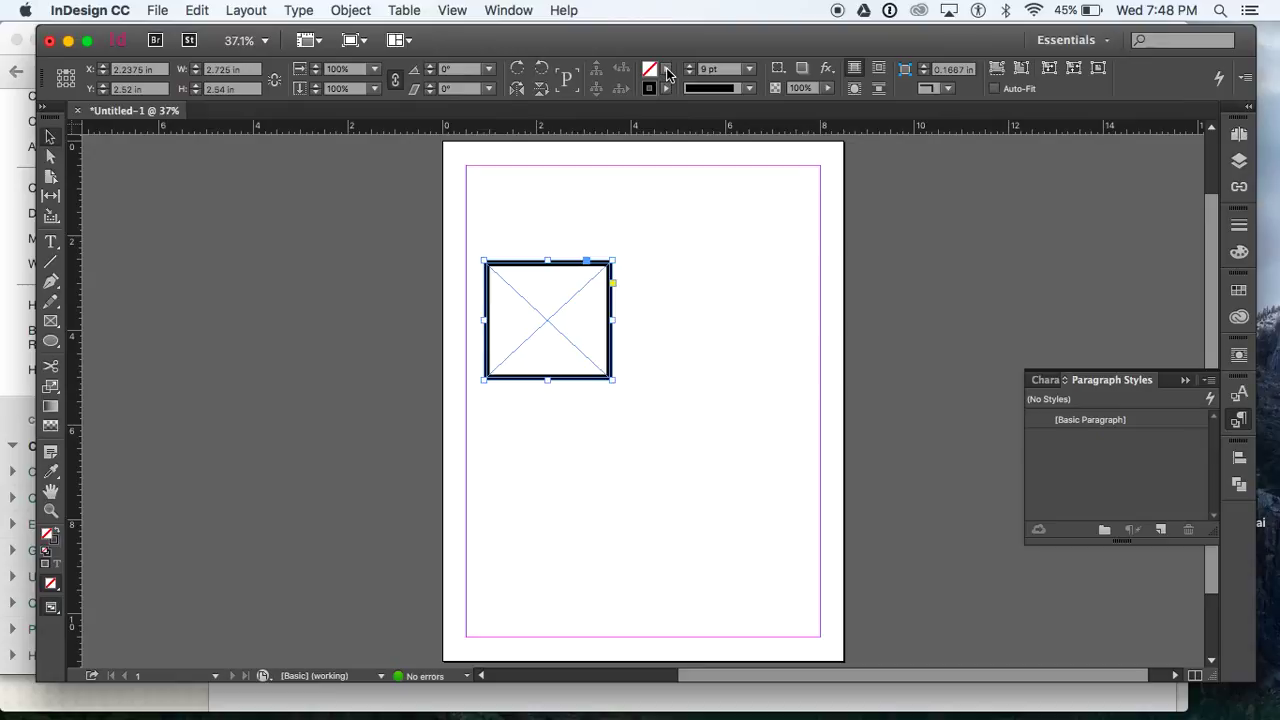
Change the frame's stroke color to the red swatch C=15 M=100 Y=100 K=0 and deselect the frame
click(667, 88)
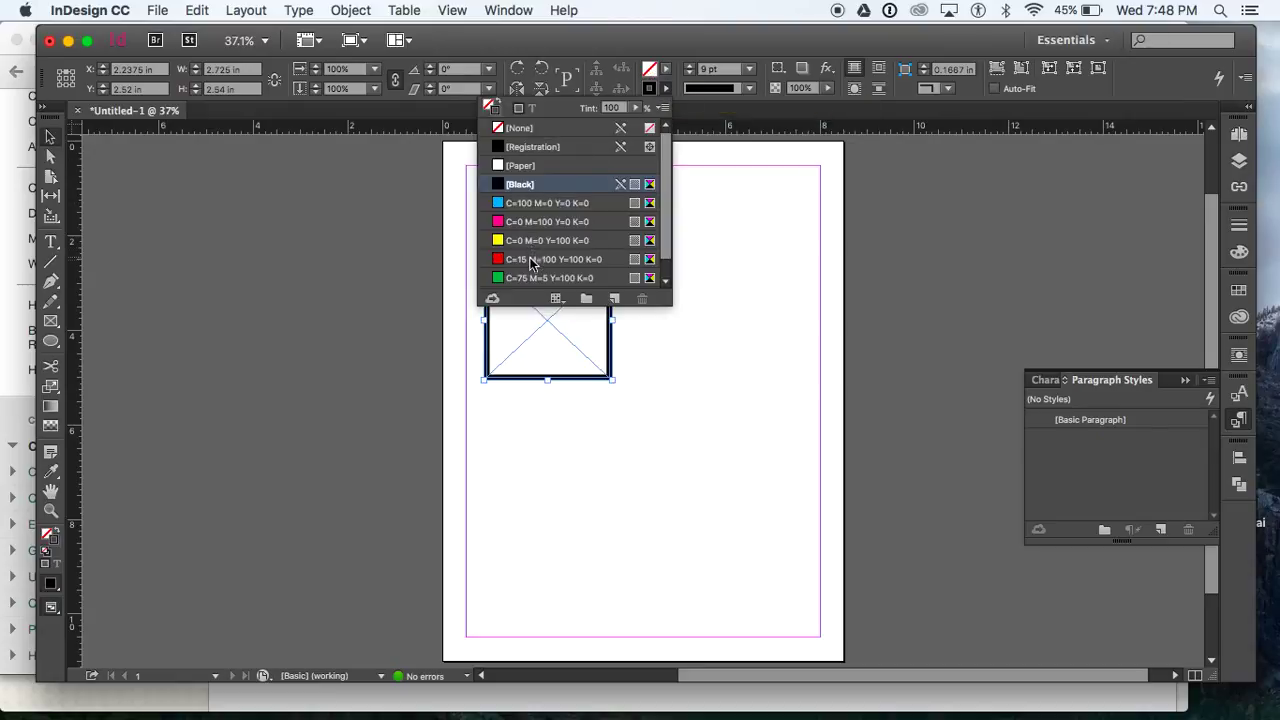
click(532, 262)
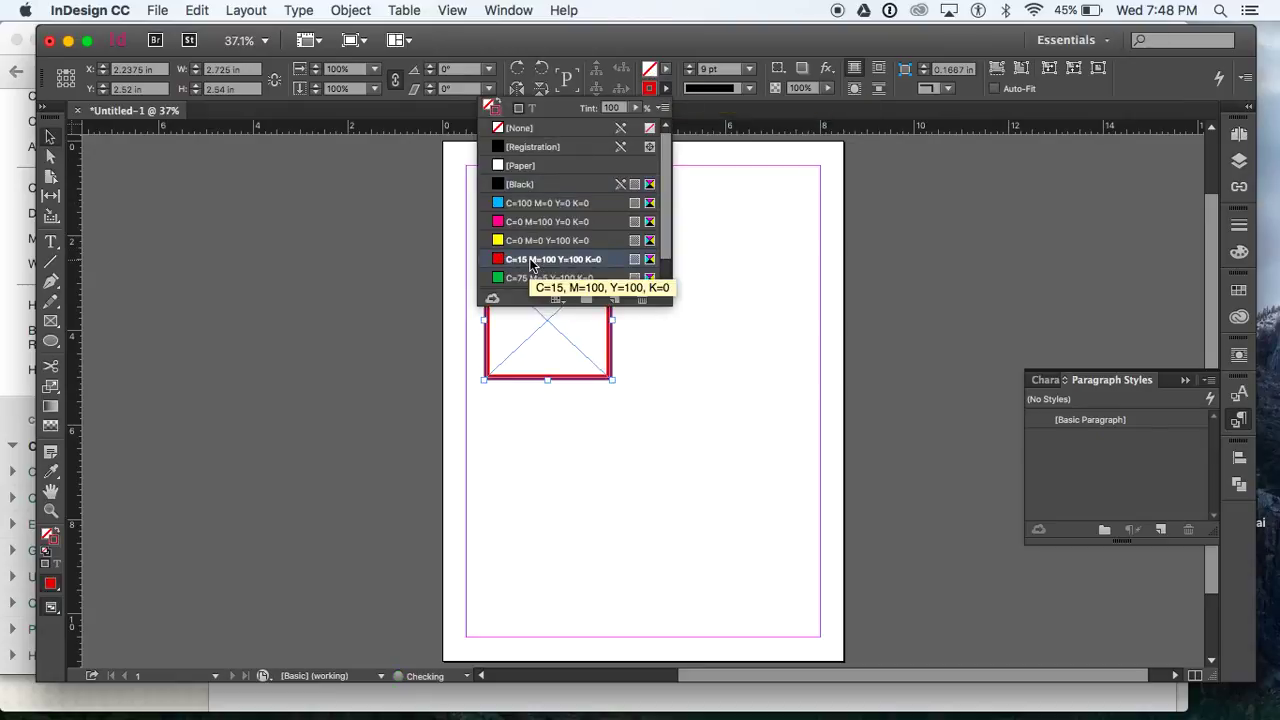
click(740, 147)
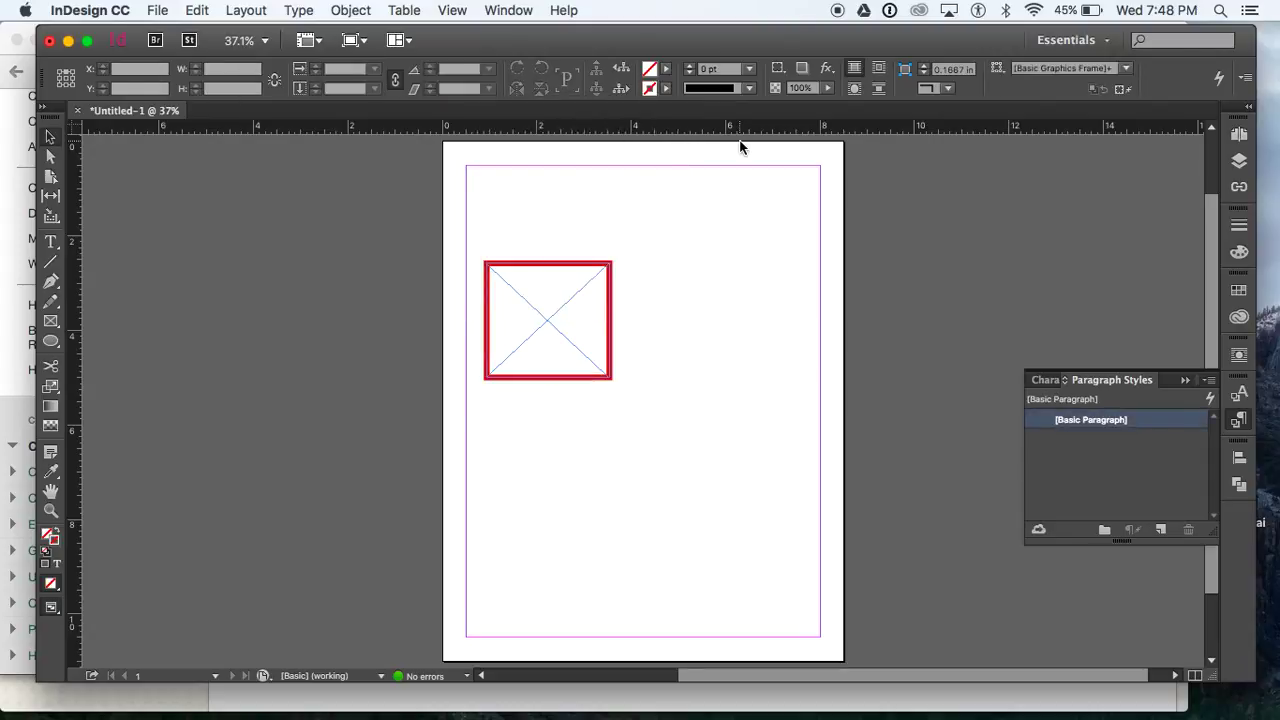
Draw a circular ellipse frame about 3.04 in across, overlapping the red frame's right edge, and fill it with C=100 M=0 Y=0 K=0
click(51, 322)
click(90, 340)
drag(588, 217, 755, 363)
click(666, 68)
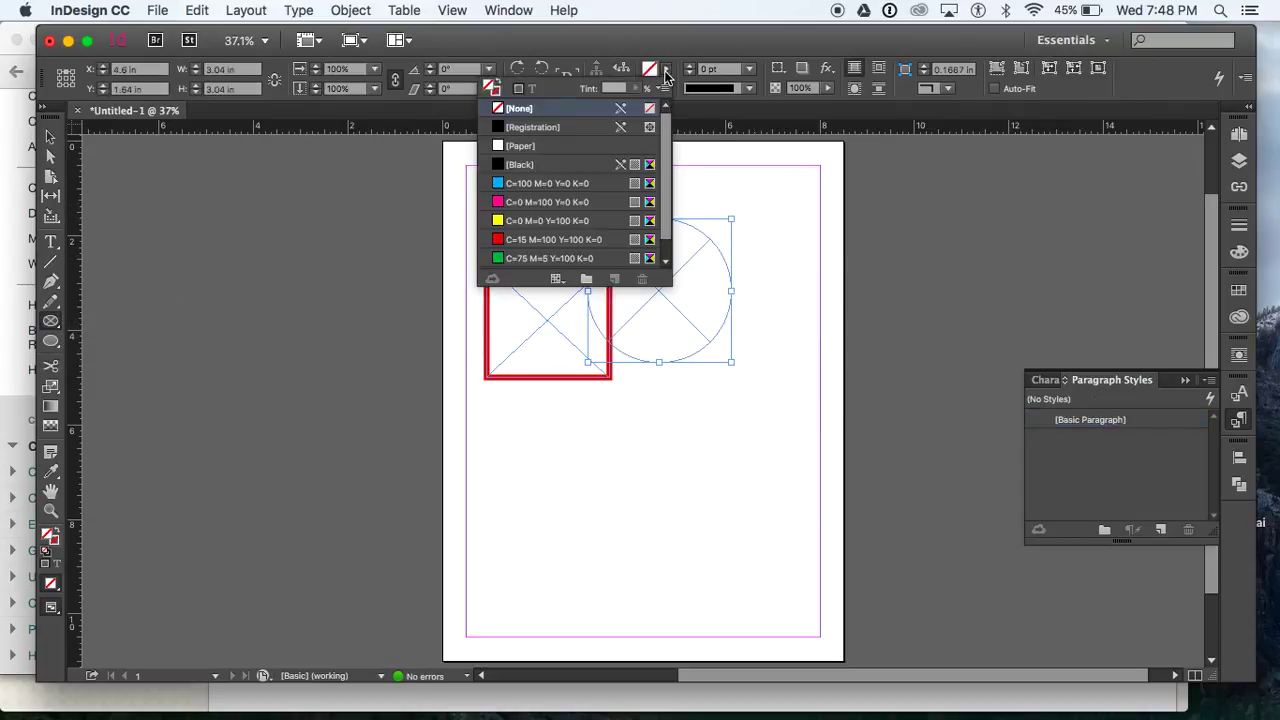
click(525, 185)
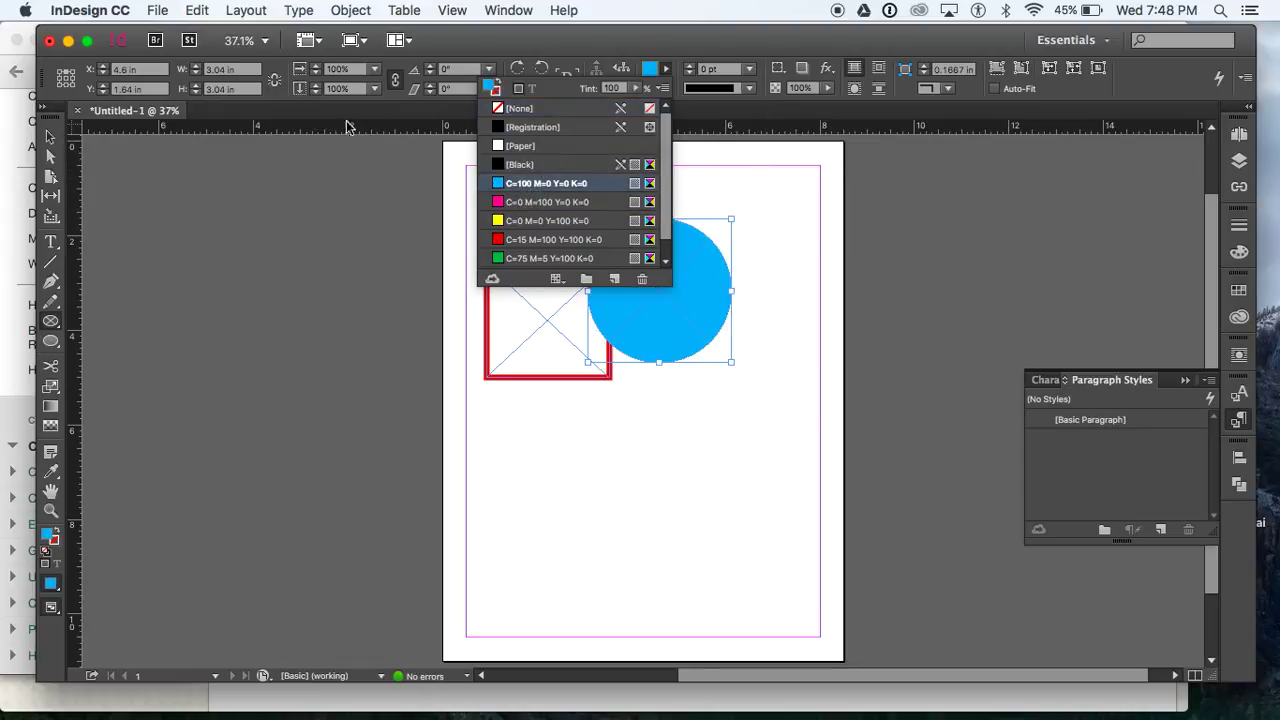
Move the blue circle further over the red frame, to about X 4.06 in, Y 2.04 in
click(50, 137)
click(299, 216)
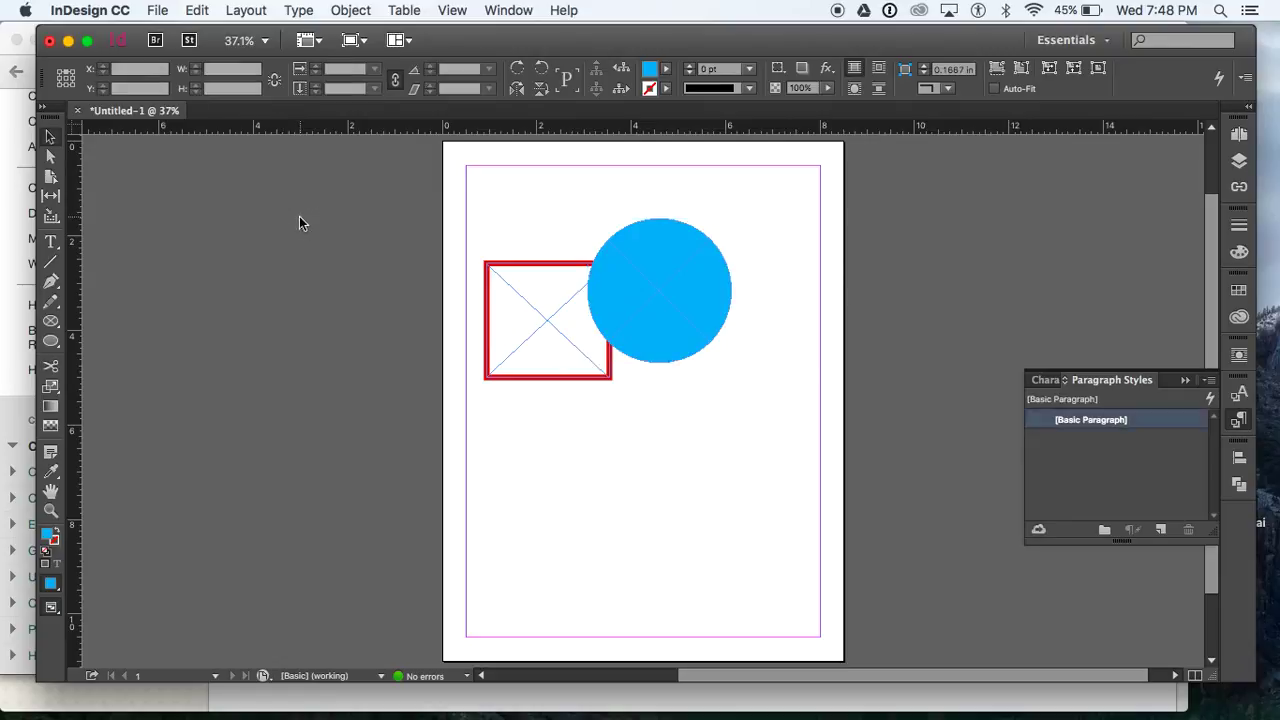
mouse_move(637, 271)
mouse_down()
mouse_move(651, 290)
mouse_move(640, 295)
mouse_up()
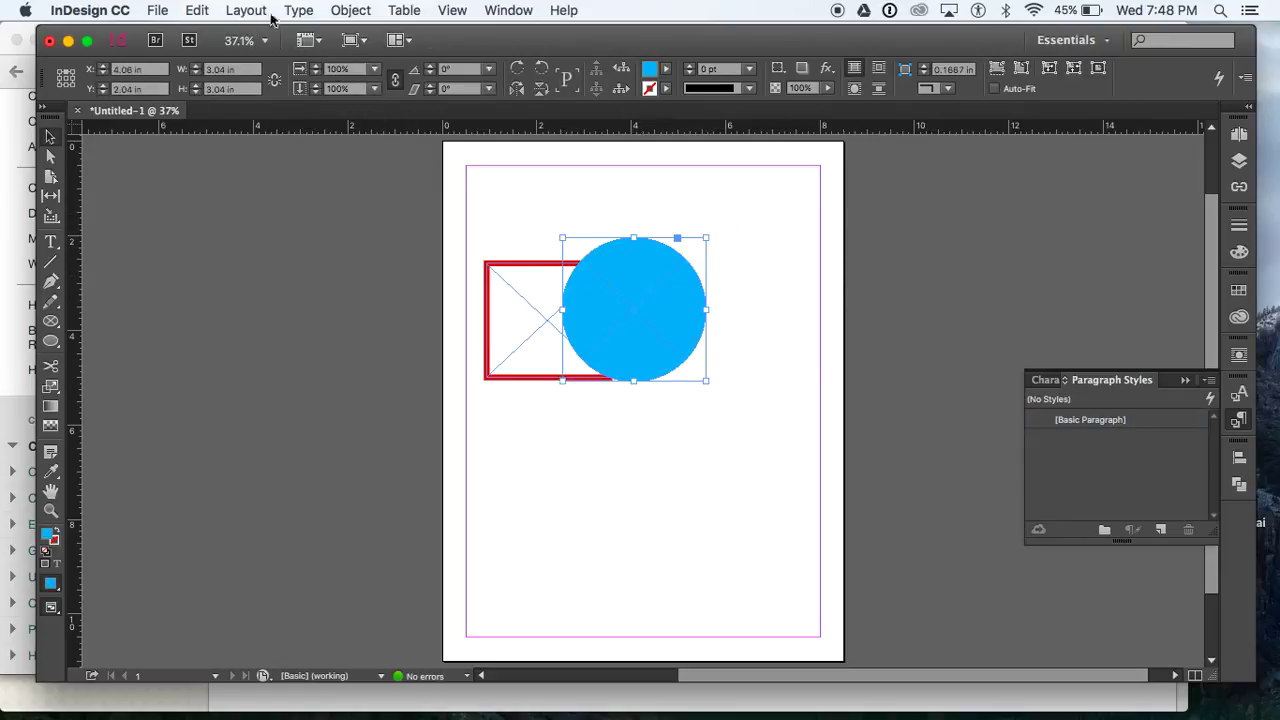
Send the blue circle to the back, behind the red-outlined frame
click(345, 10)
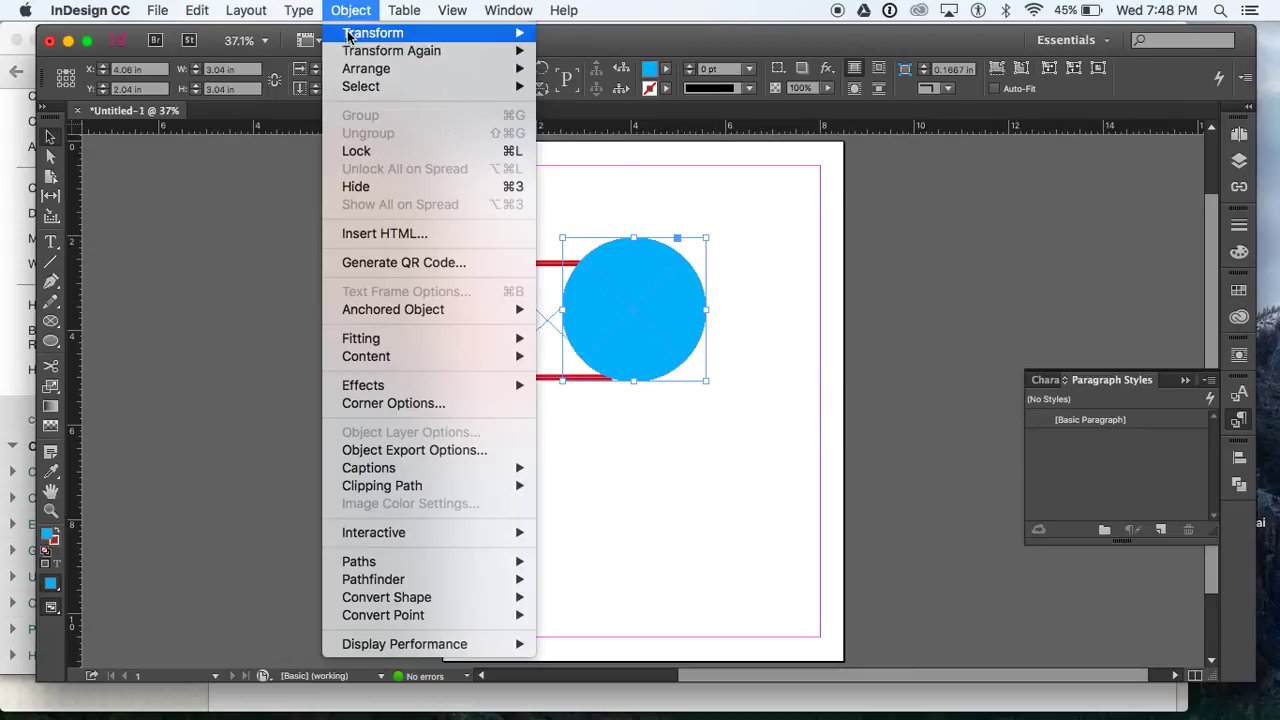
mouse_move(350, 73)
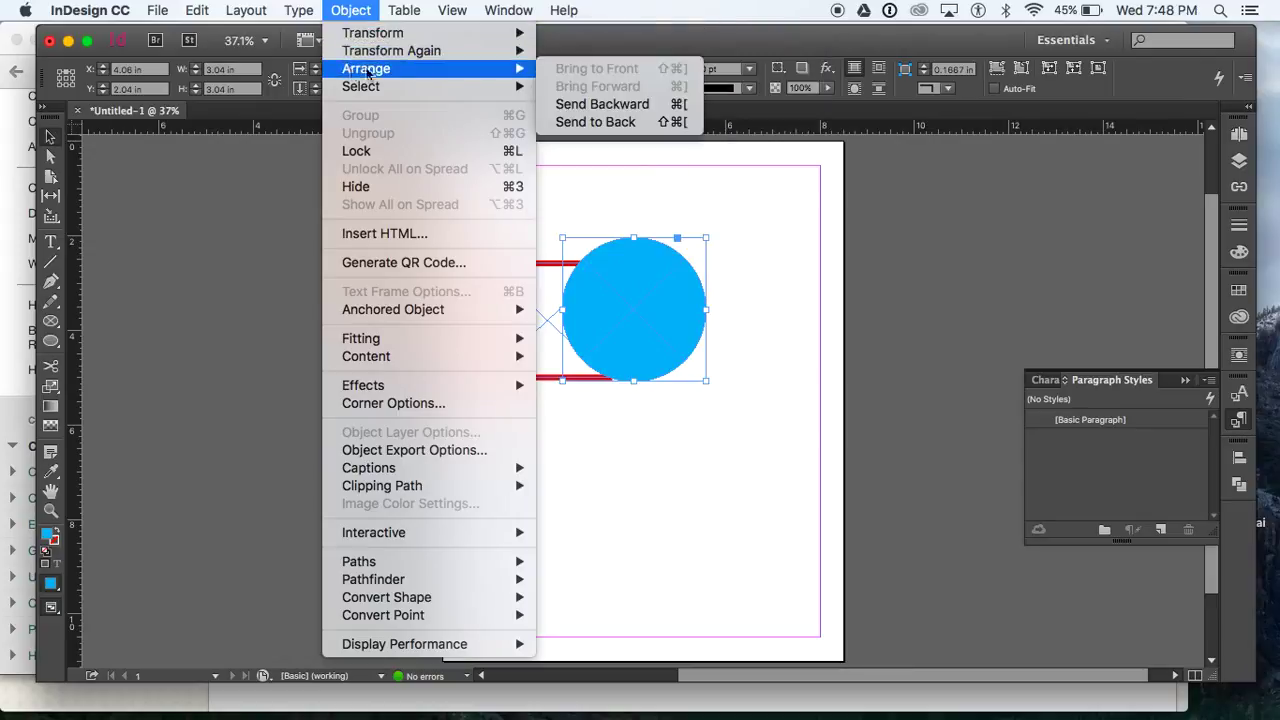
click(595, 122)
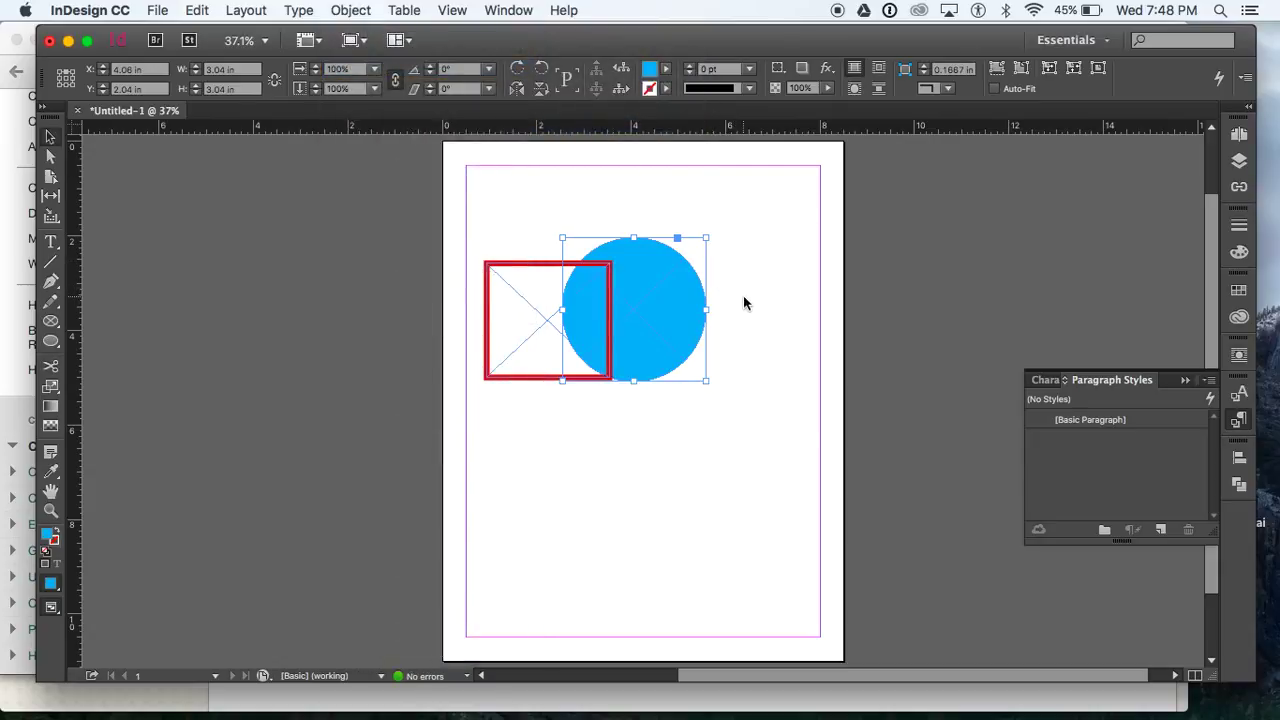
Move the blue circle down to about X 4.04 in, Y 2.64 in, bring it to the front and deselect it
drag(697, 310, 697, 344)
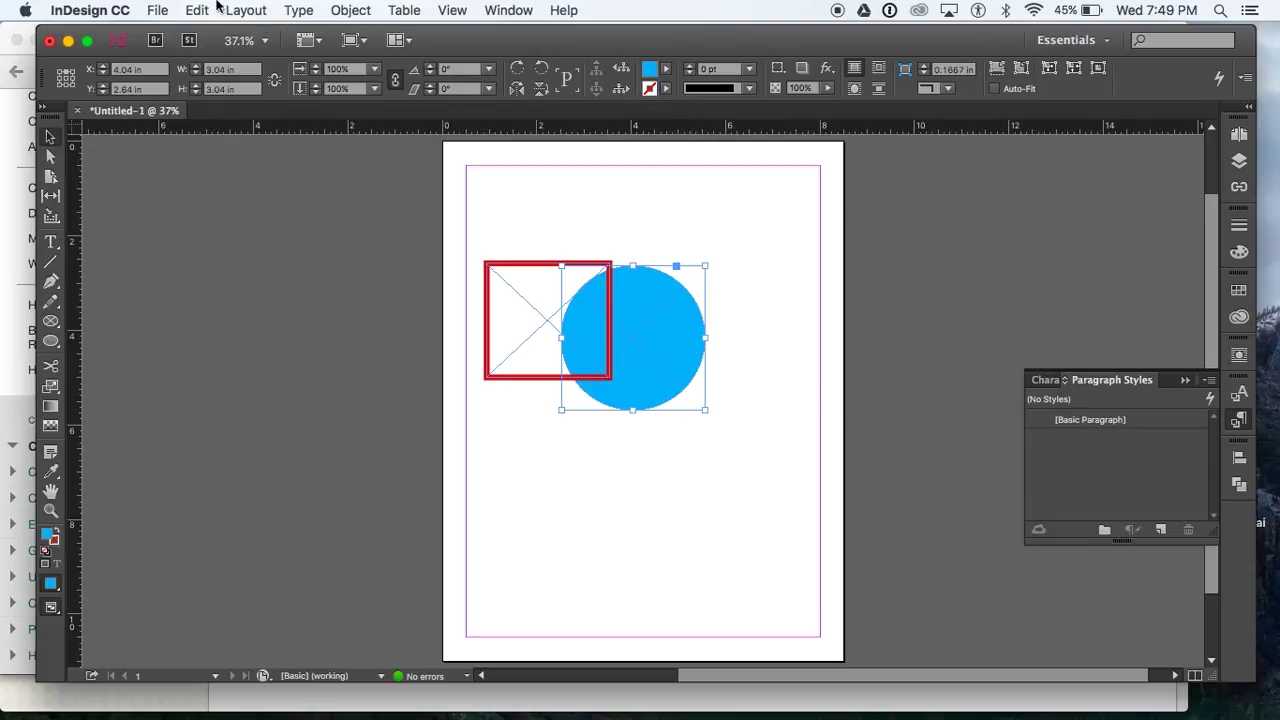
click(340, 10)
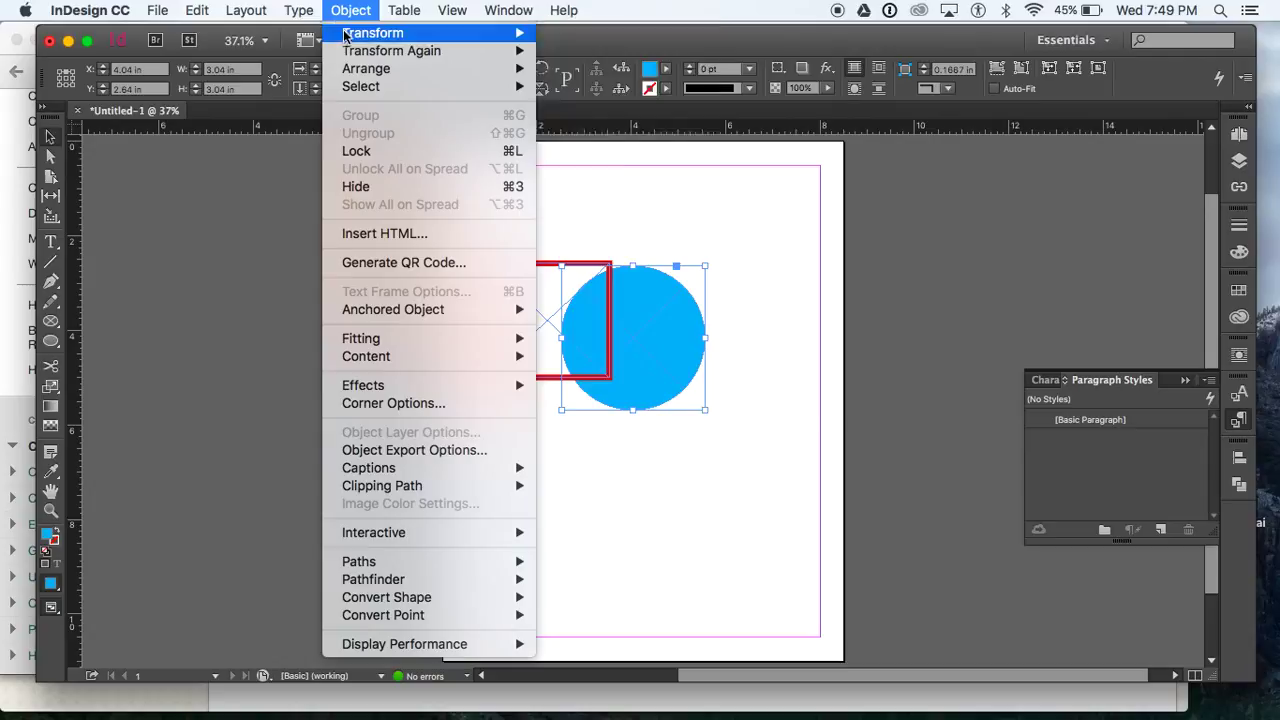
mouse_move(350, 38)
mouse_move(352, 72)
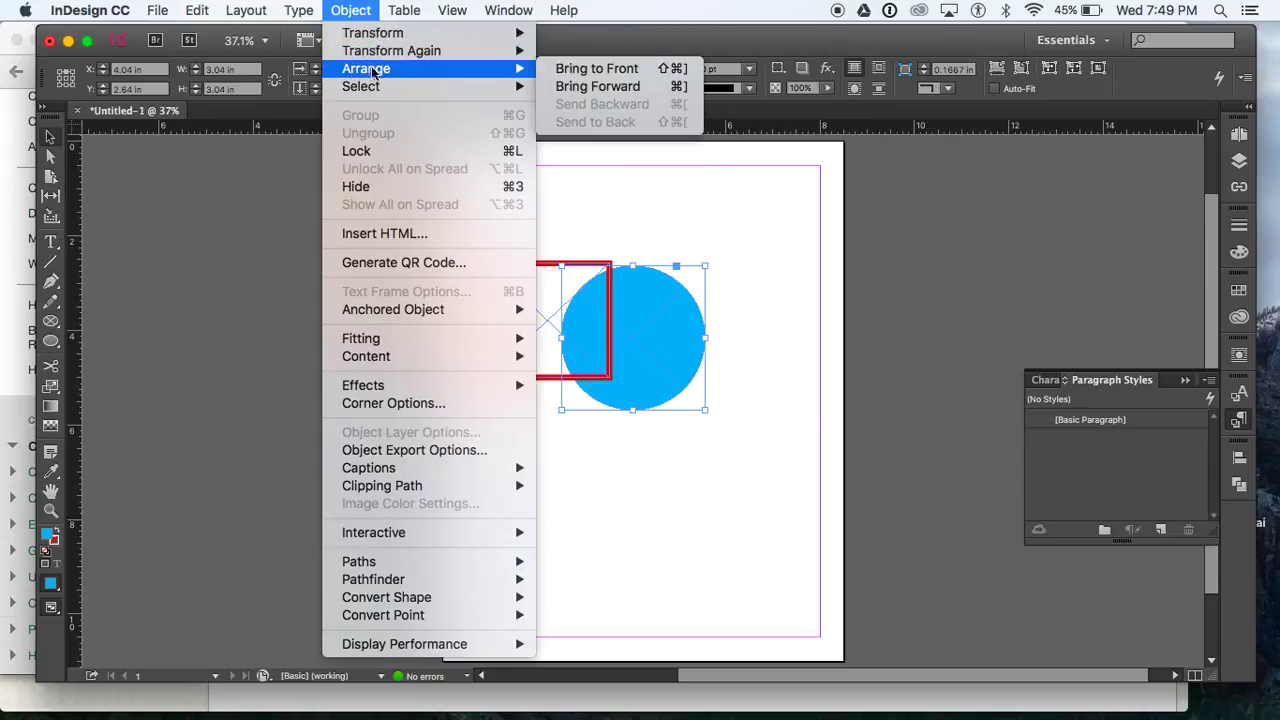
click(567, 74)
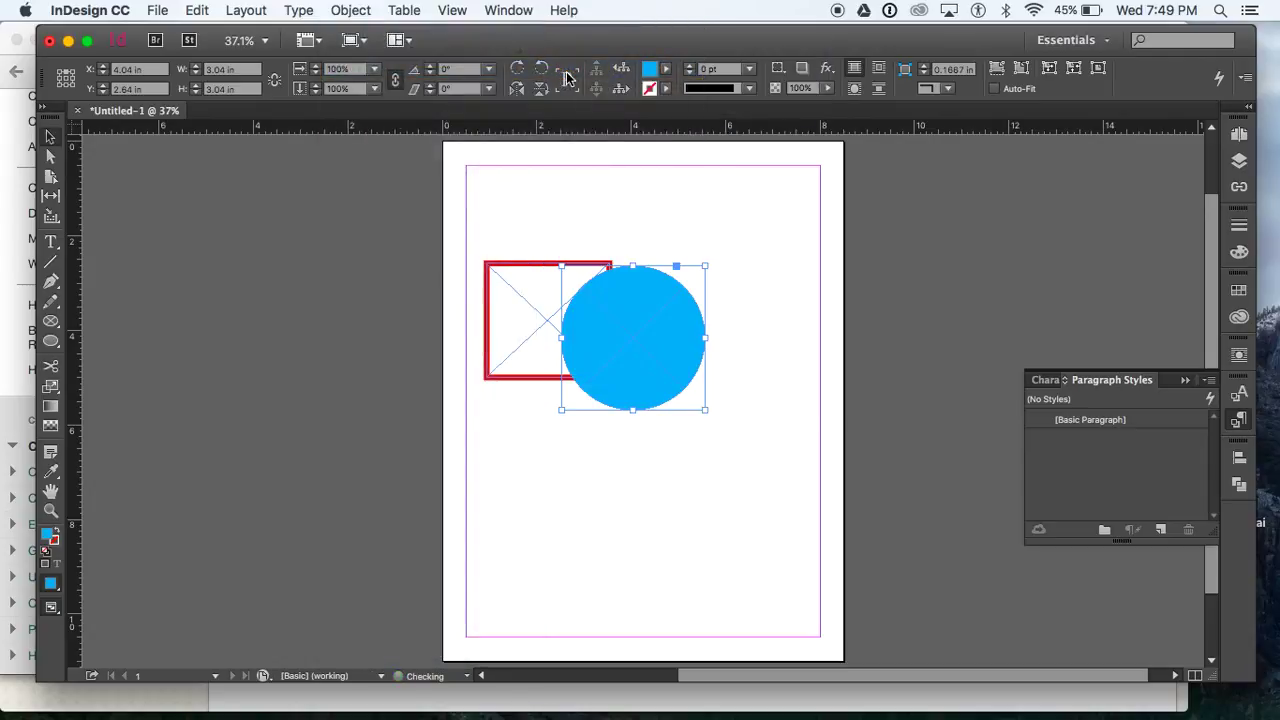
click(638, 205)
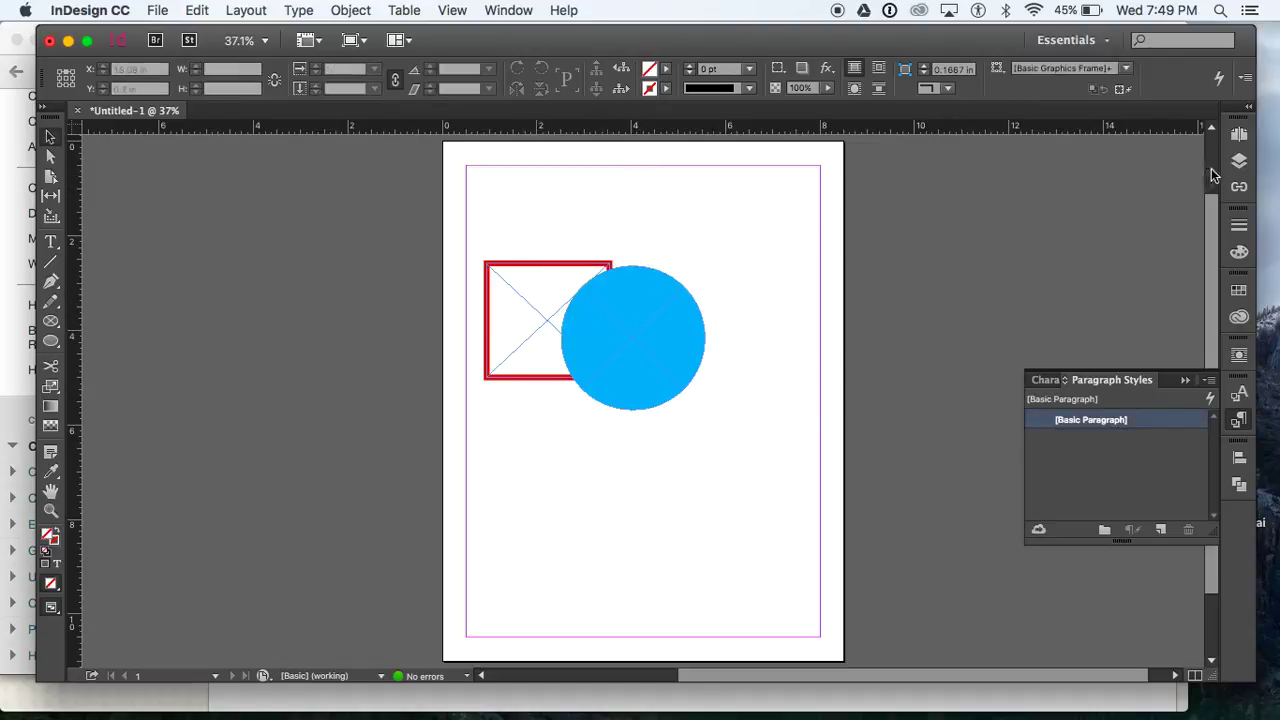
Create a new layer above Layer 1, and toggle Layer 1's visibility off and back on
click(1239, 161)
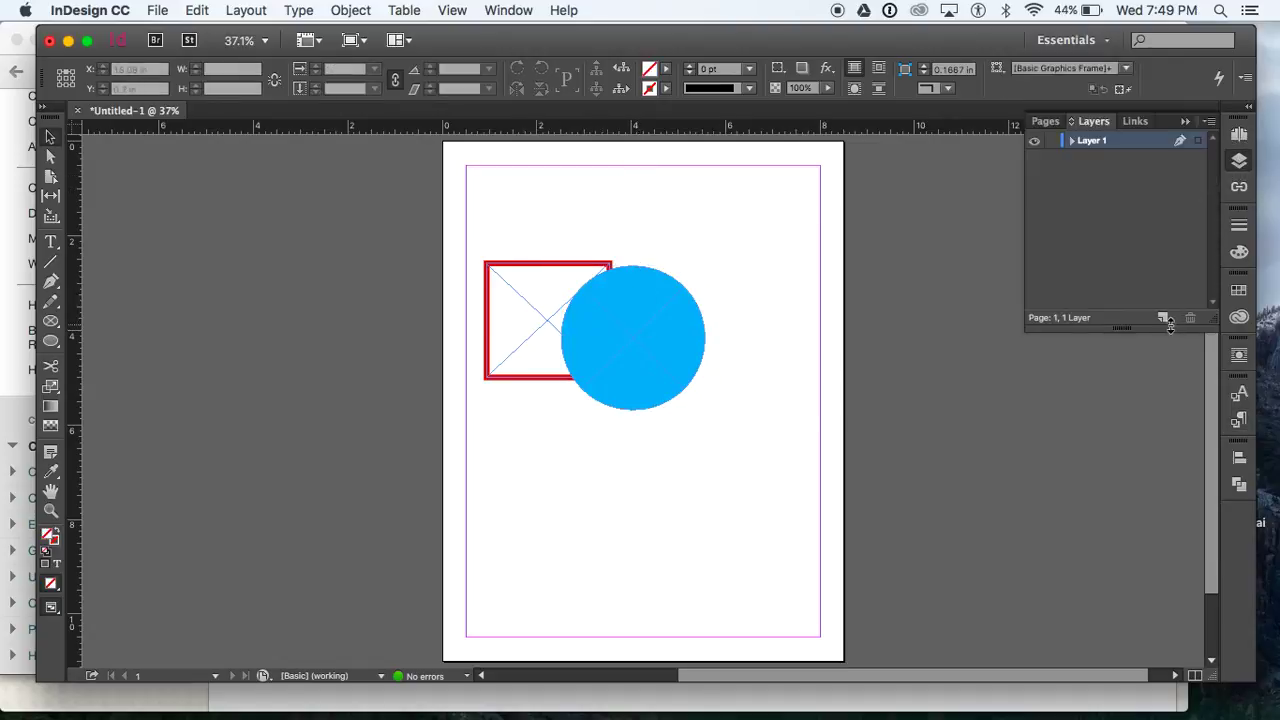
click(1163, 318)
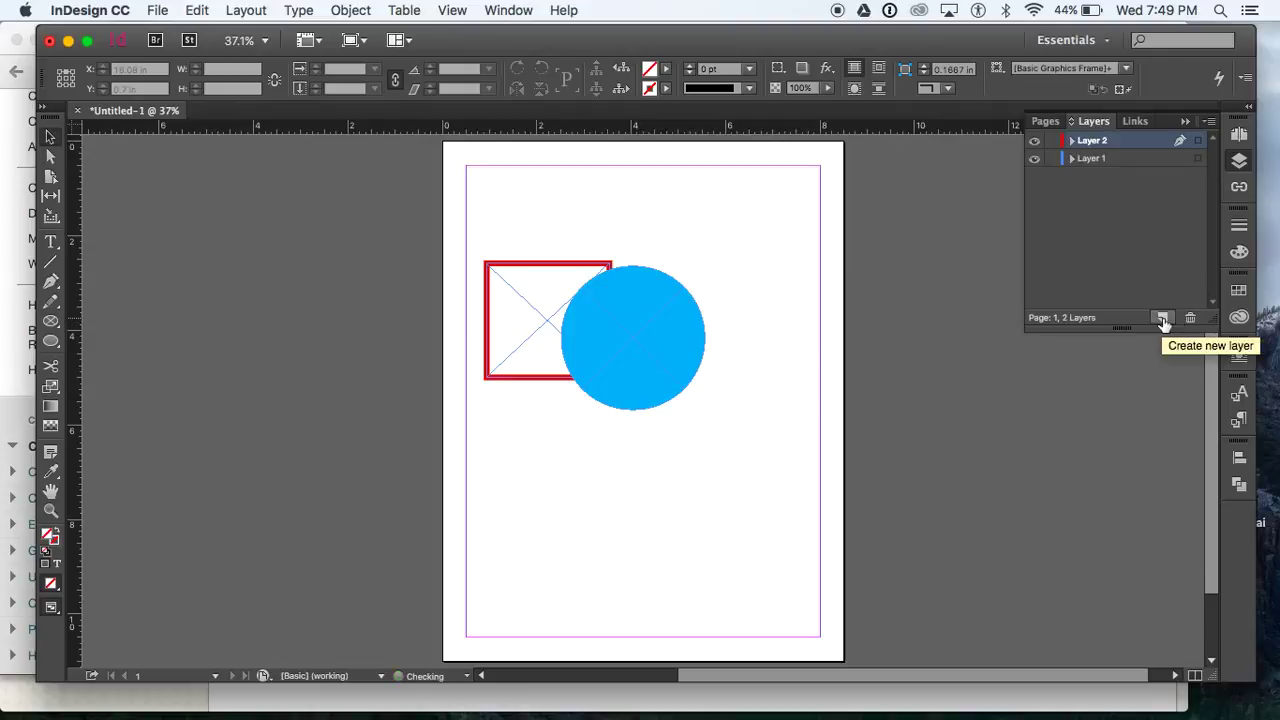
click(1036, 160)
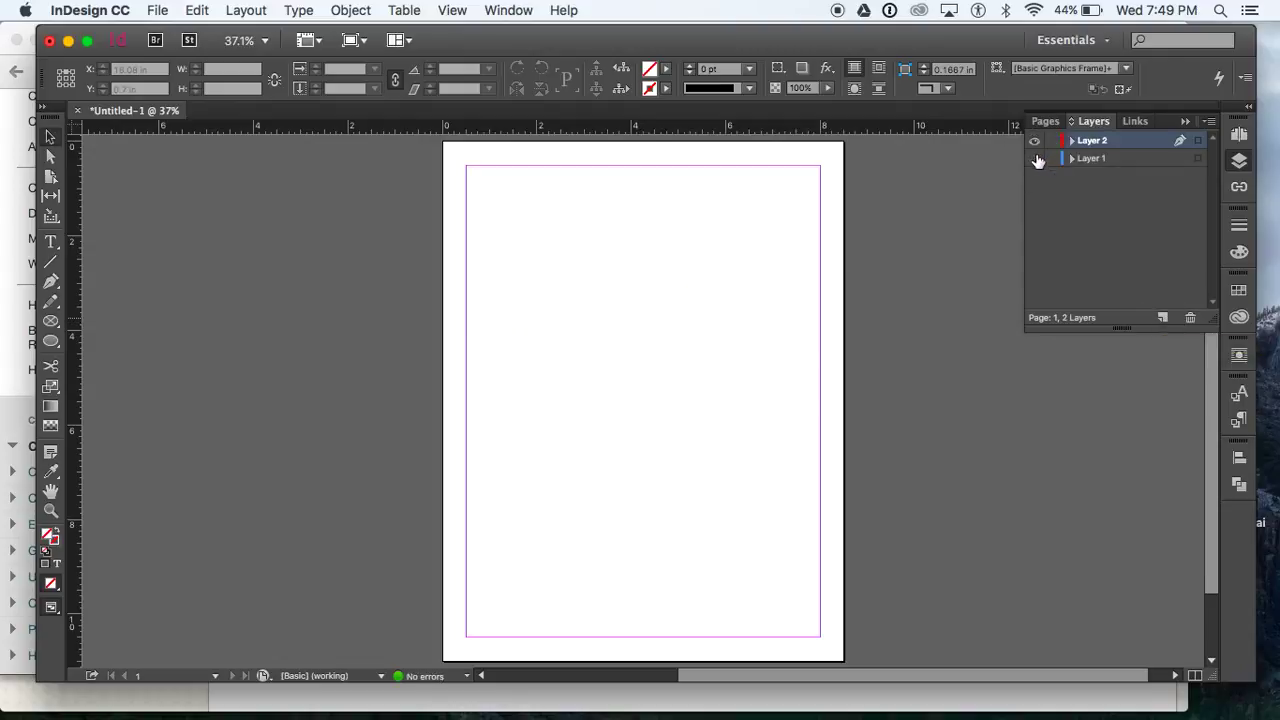
click(1036, 160)
click(1036, 160)
click(1036, 160)
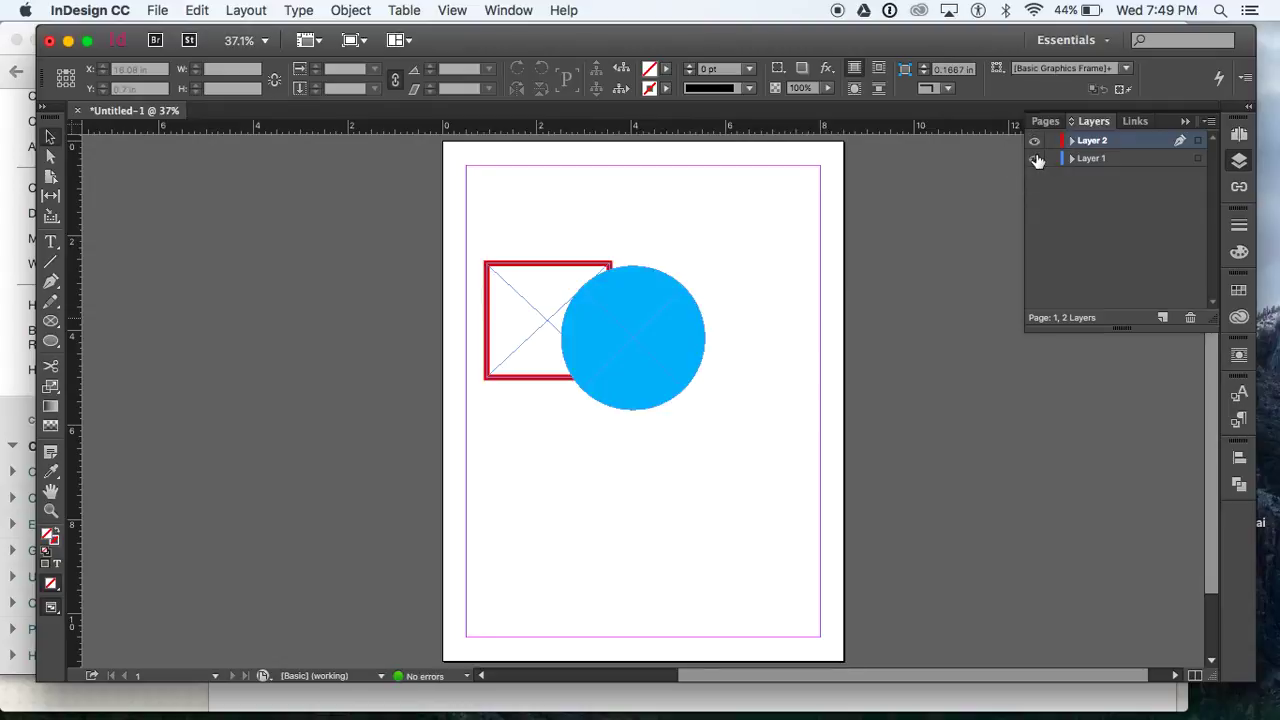
Cut the red-outlined frame from Layer 1, paste it in place on Layer 2, and deselect it
click(531, 360)
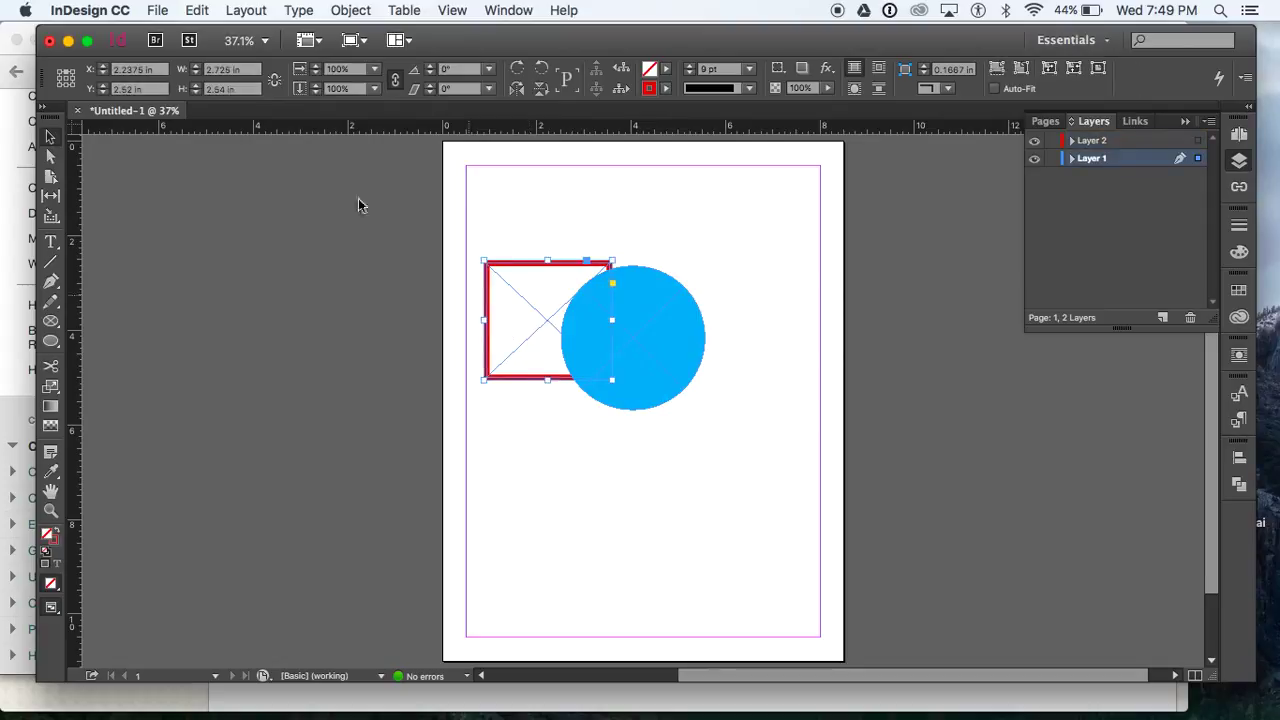
click(197, 10)
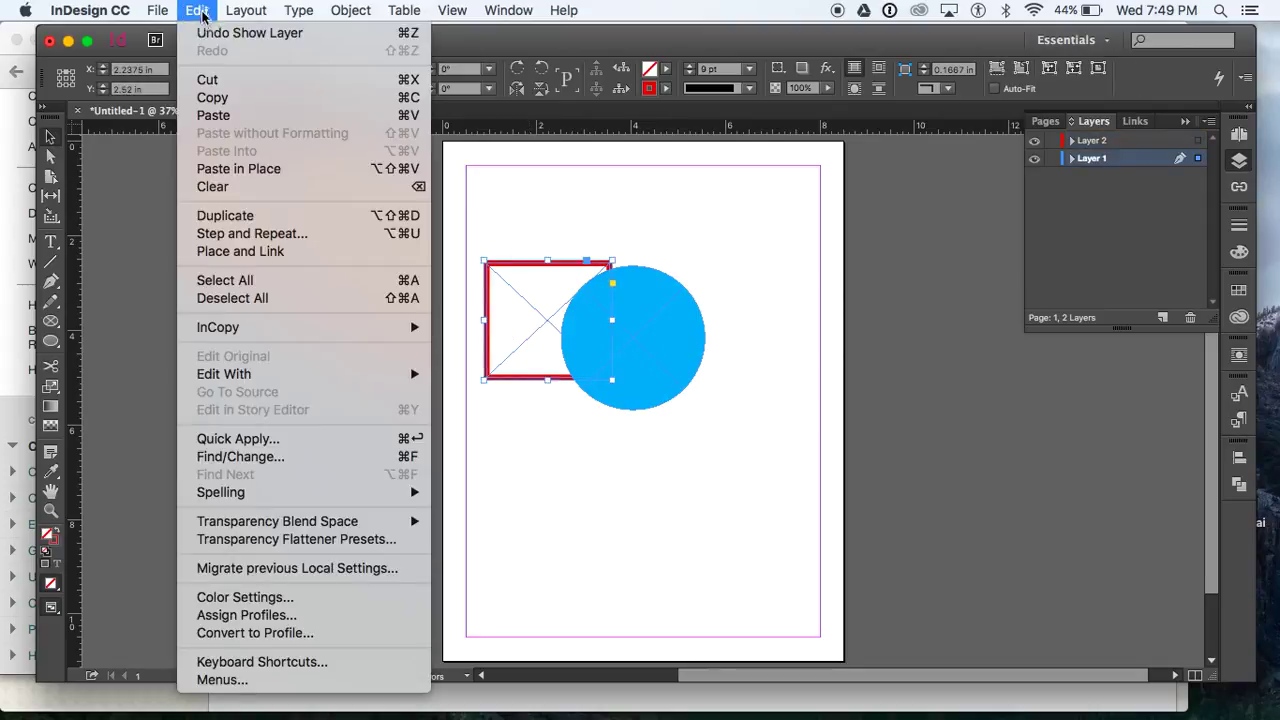
click(209, 80)
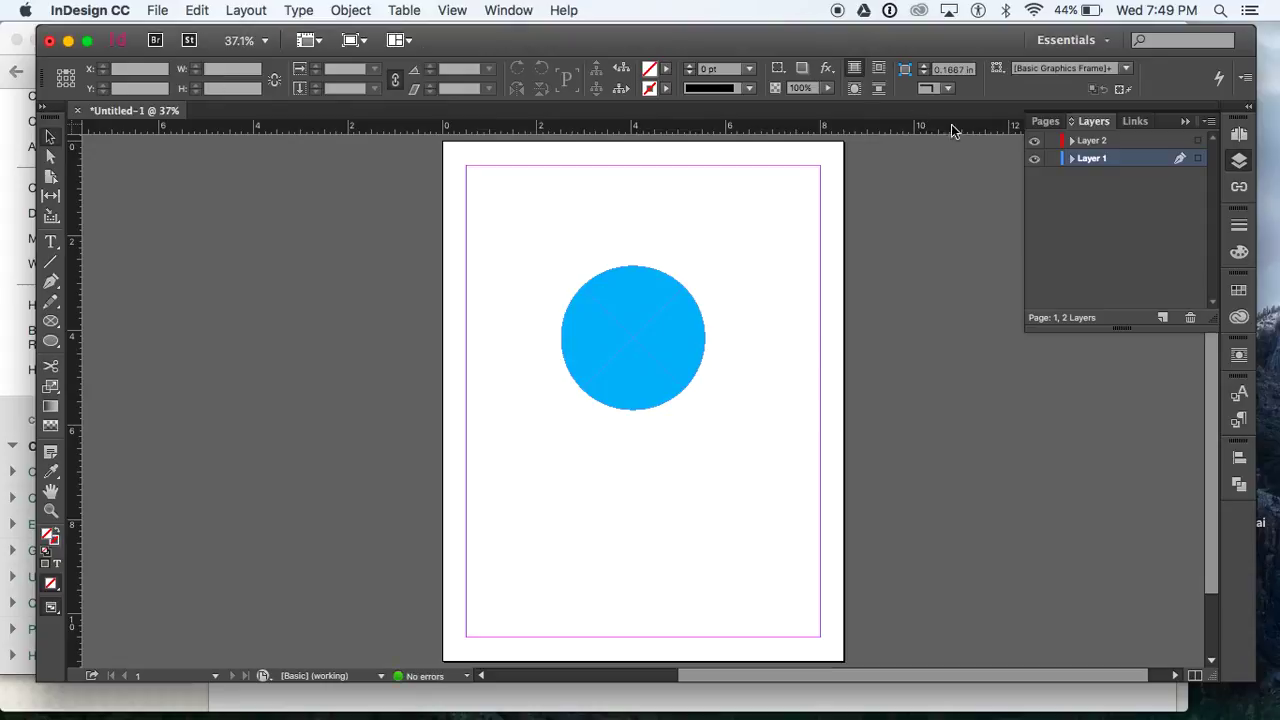
click(1125, 140)
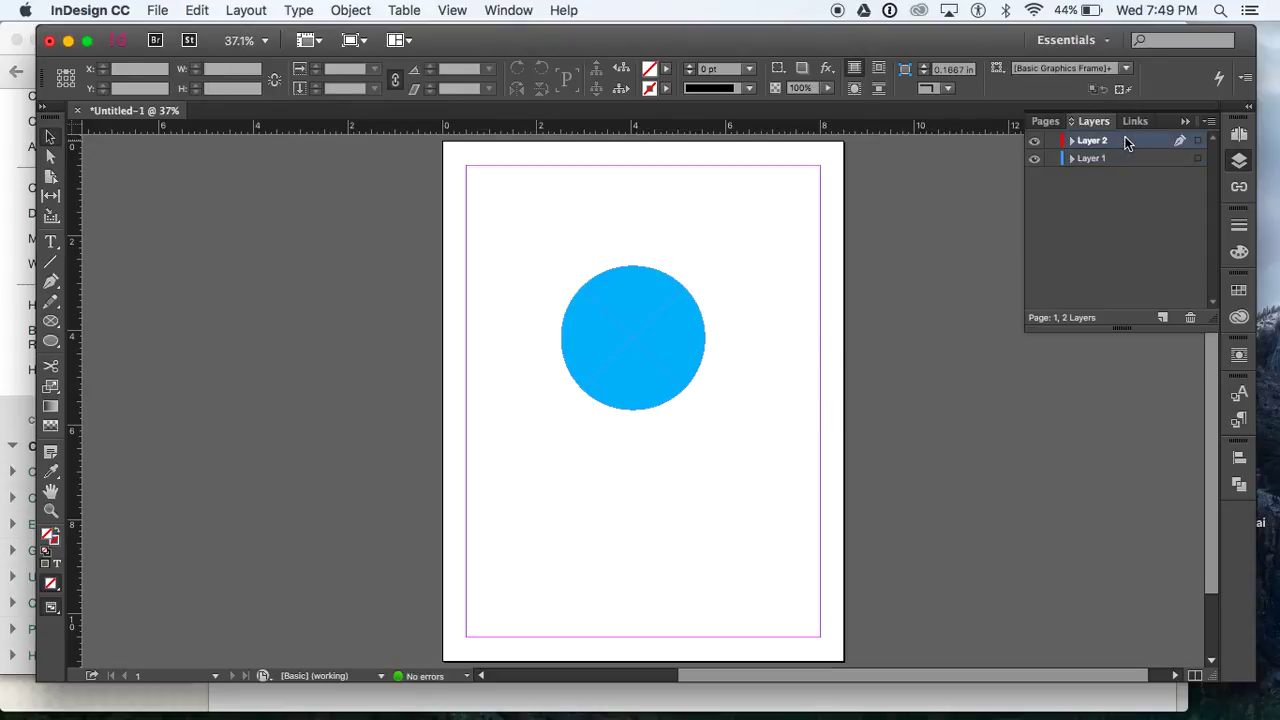
click(197, 10)
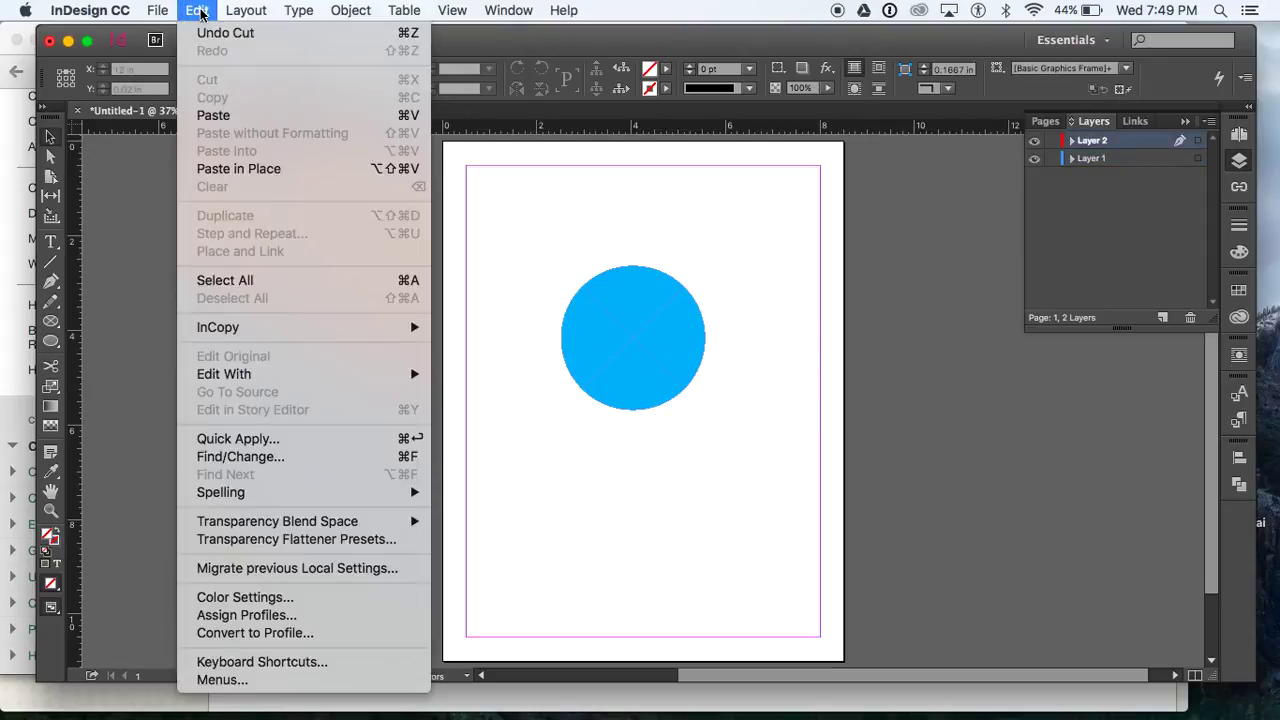
click(218, 170)
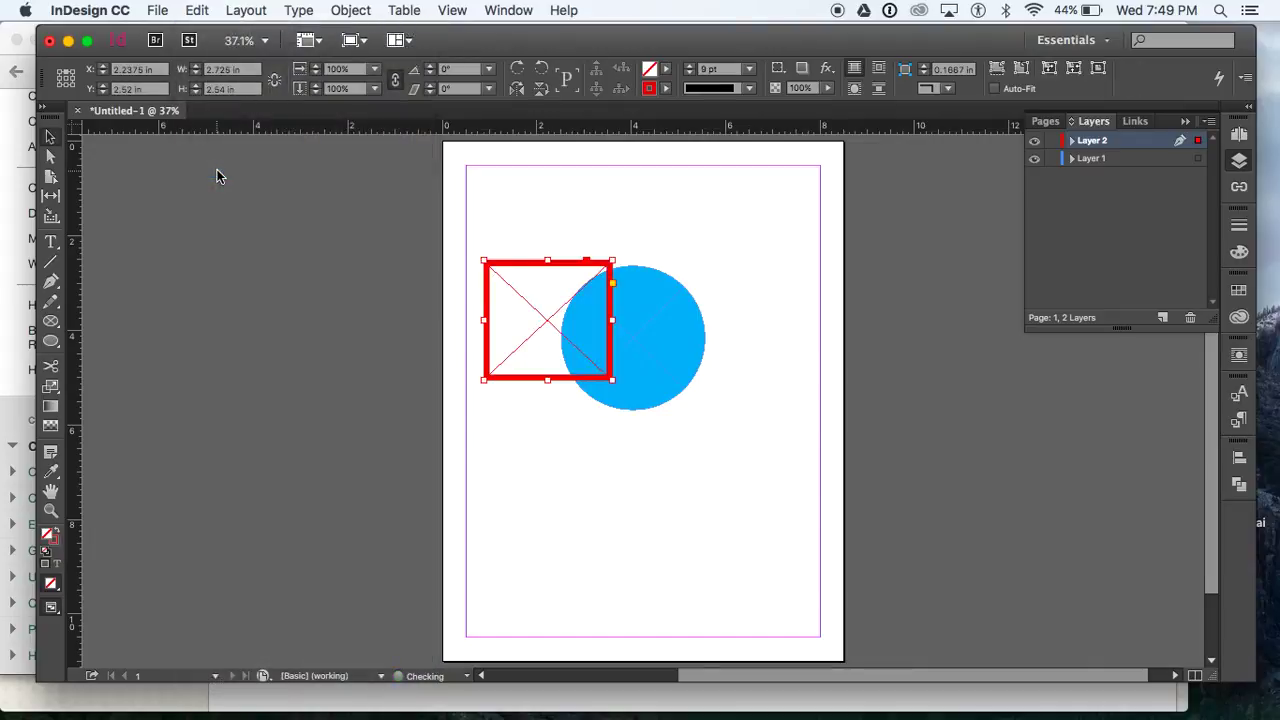
click(703, 437)
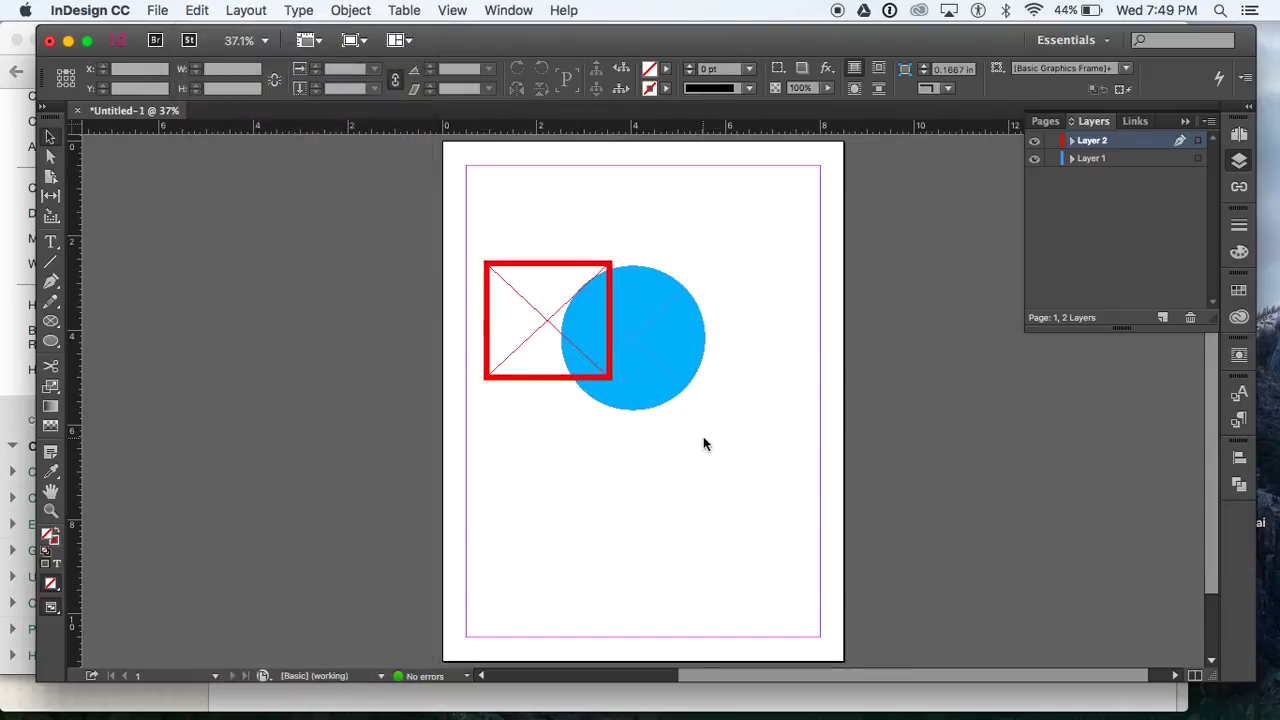
Rename Layer 2 as "red line" and Layer 1 as "blue circle"
double_click(1093, 141)
text(r)
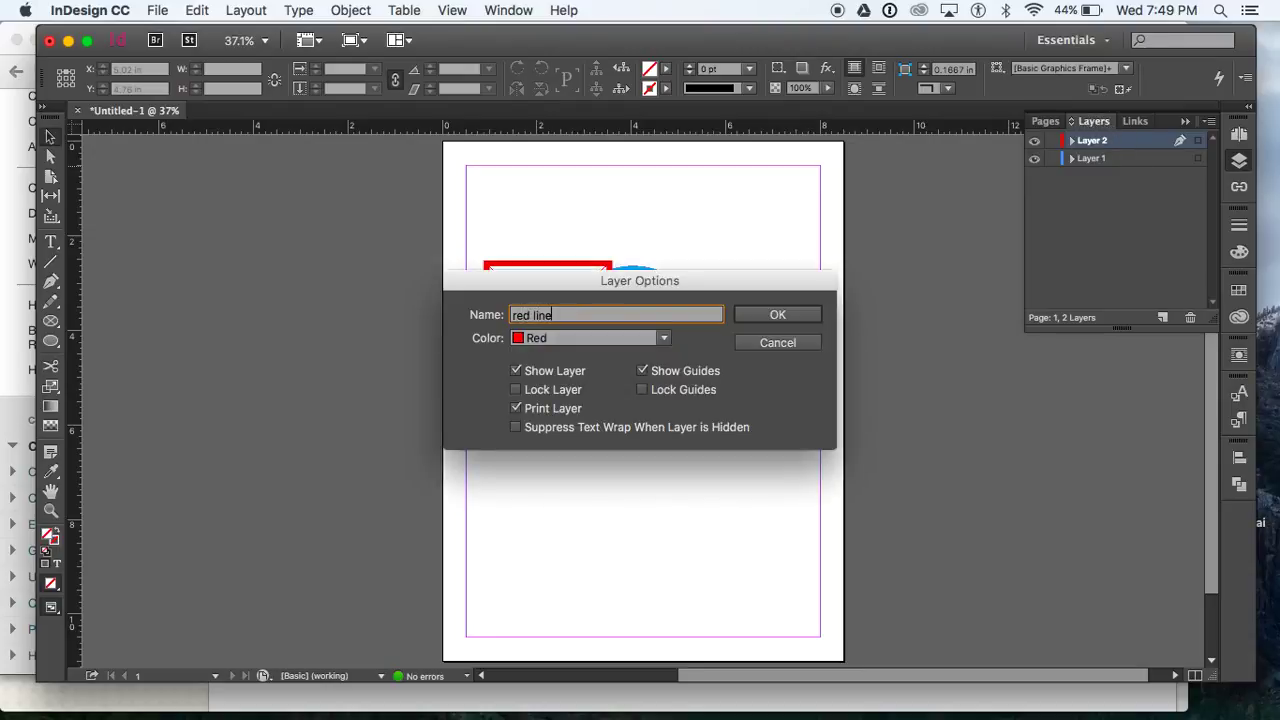
text(ed line)
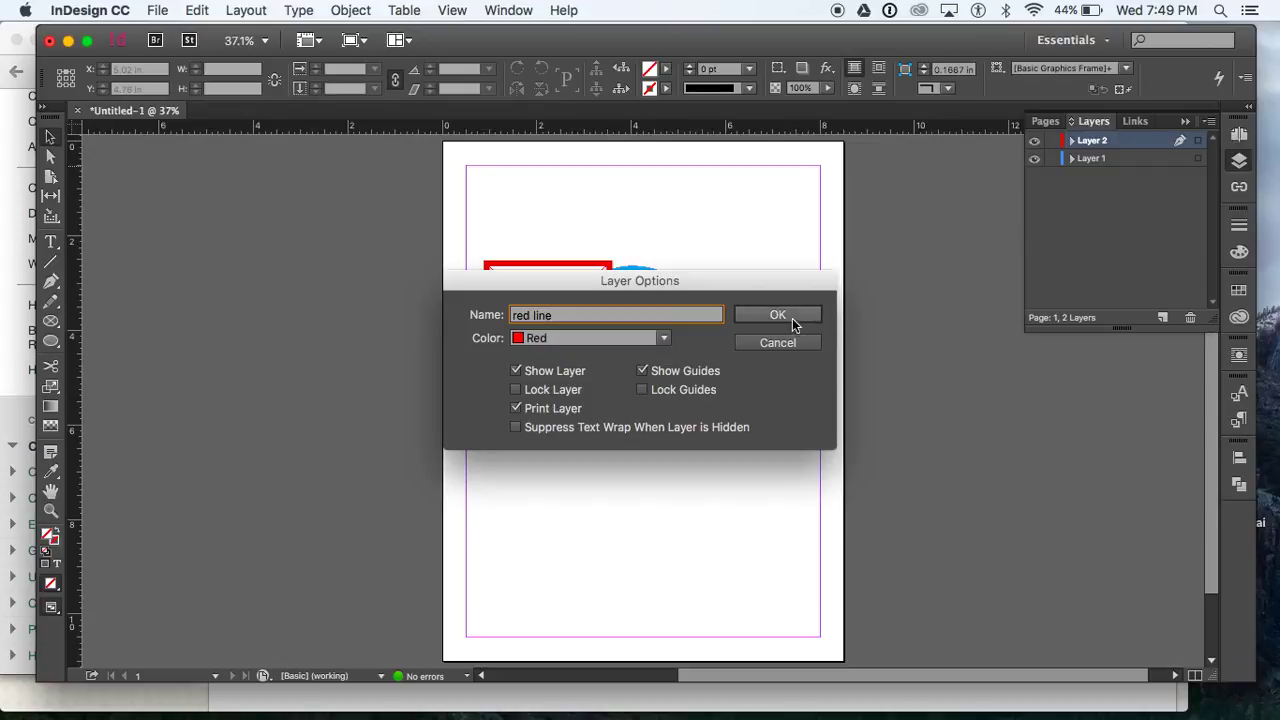
click(794, 317)
double_click(1129, 159)
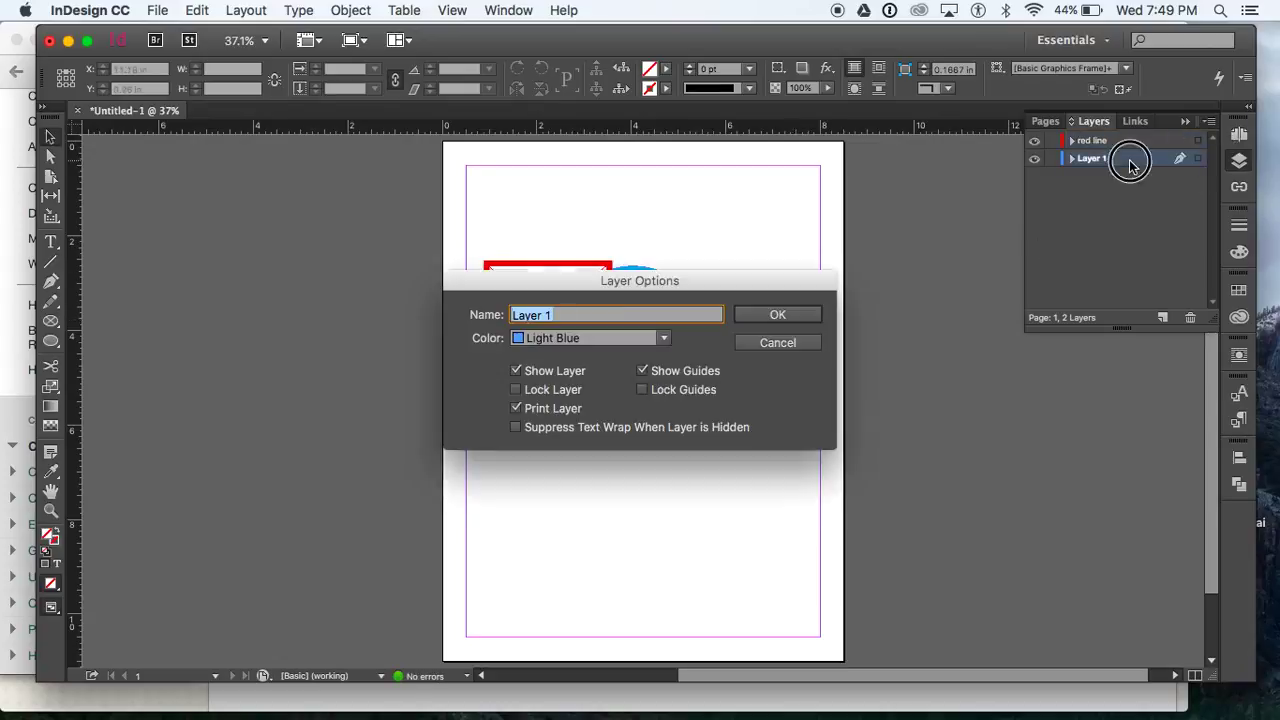
text(blue circle)
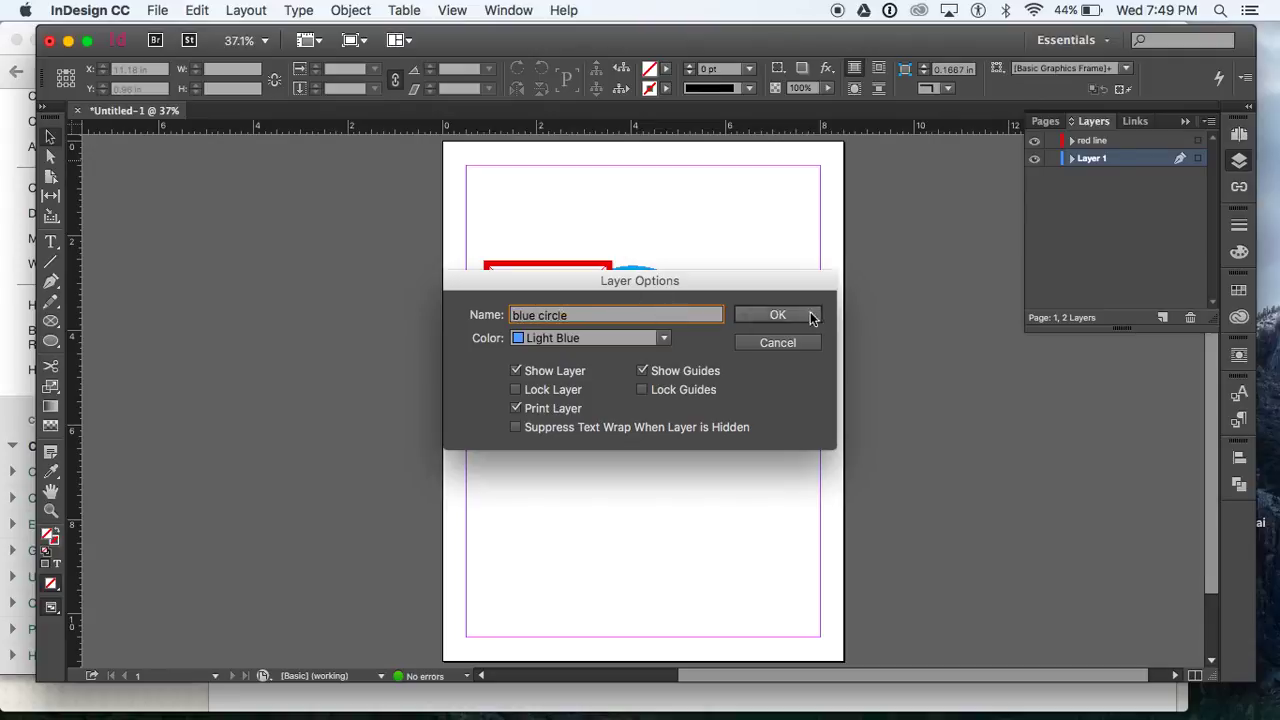
click(795, 316)
Float the Layers panel beside the artwork, then move the blue circle layer above red line and restore red line to the top
drag(1093, 121, 778, 267)
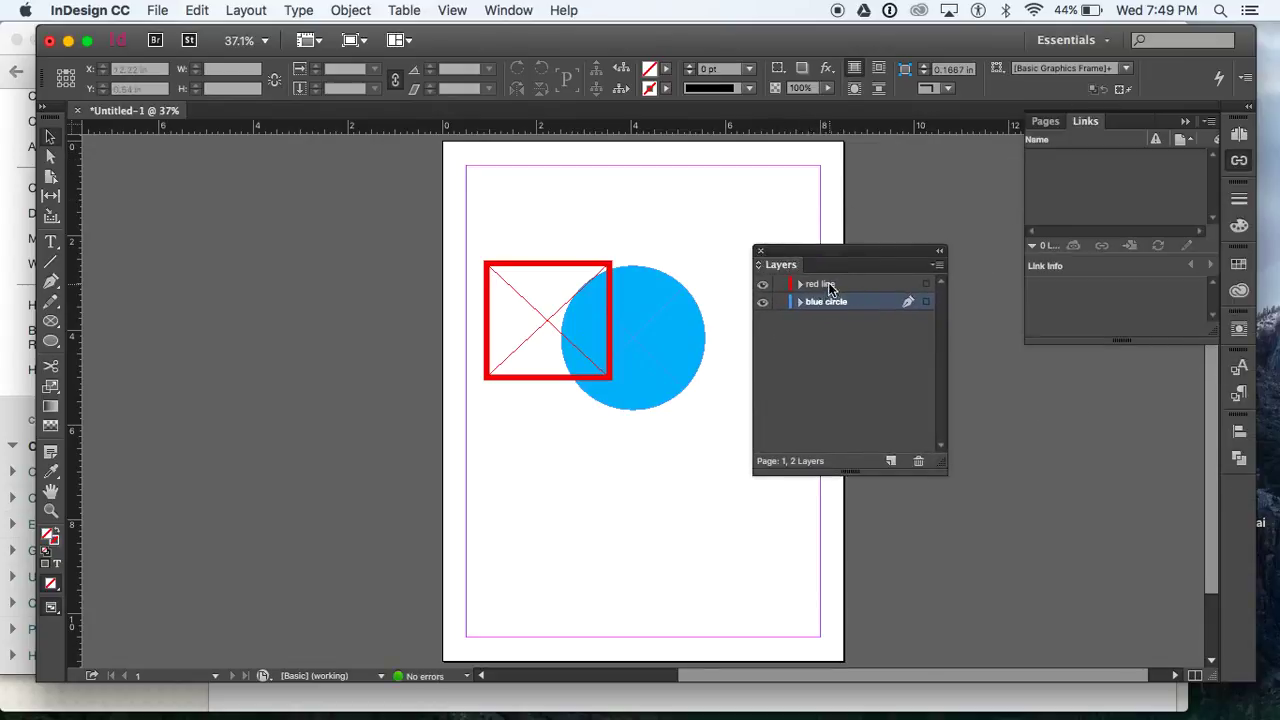
drag(838, 305, 838, 285)
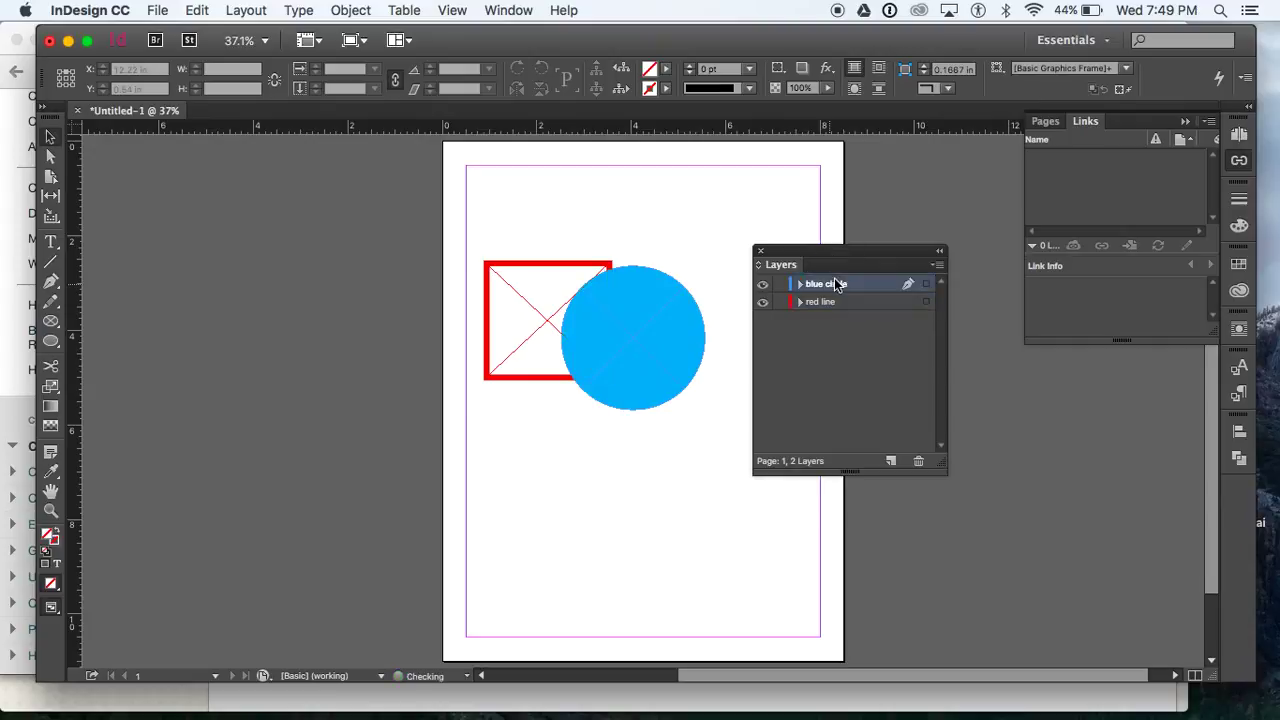
click(838, 300)
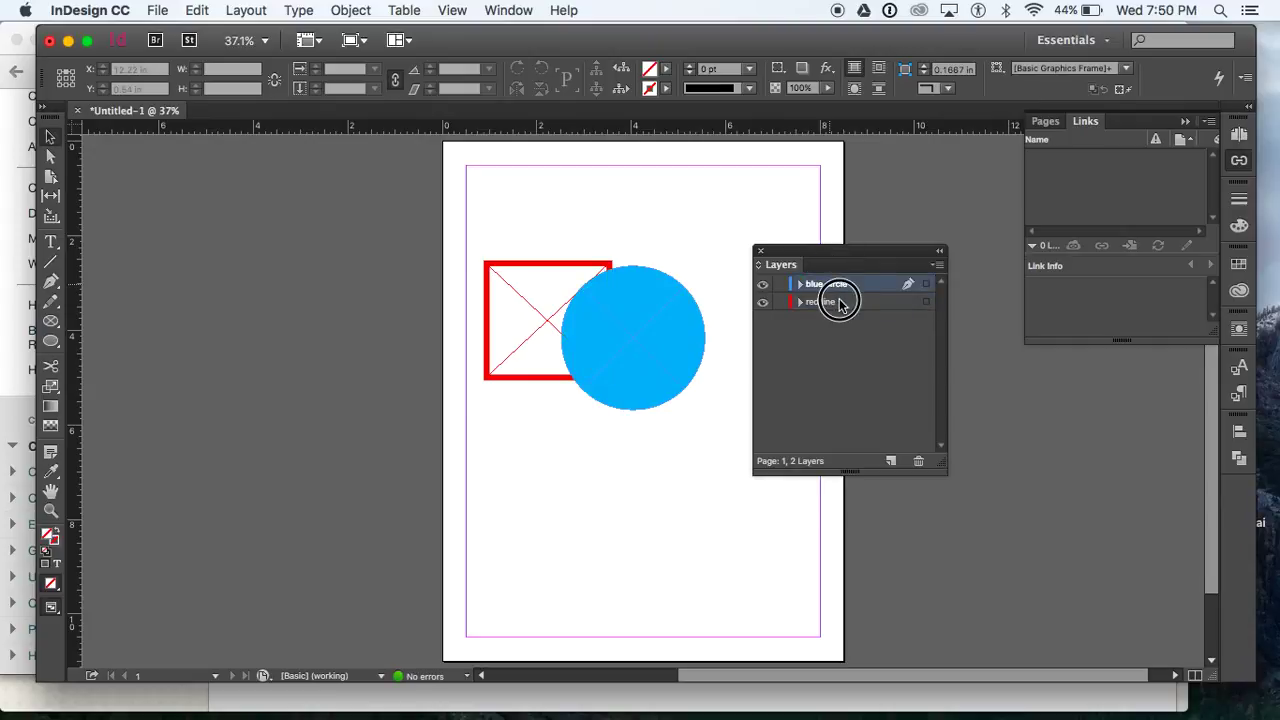
drag(839, 301, 839, 282)
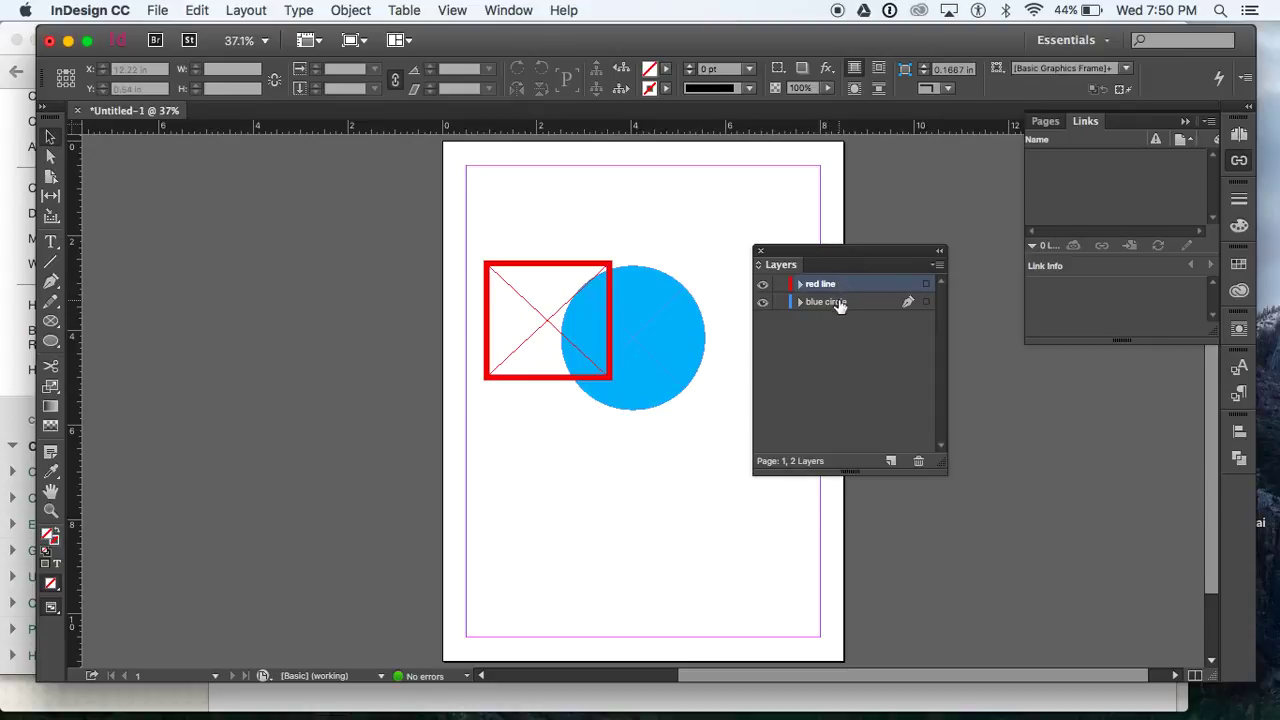
Examine which Arrange commands are available with nothing selected and with the red frame selected
key(super+equal)
key(super+equal)
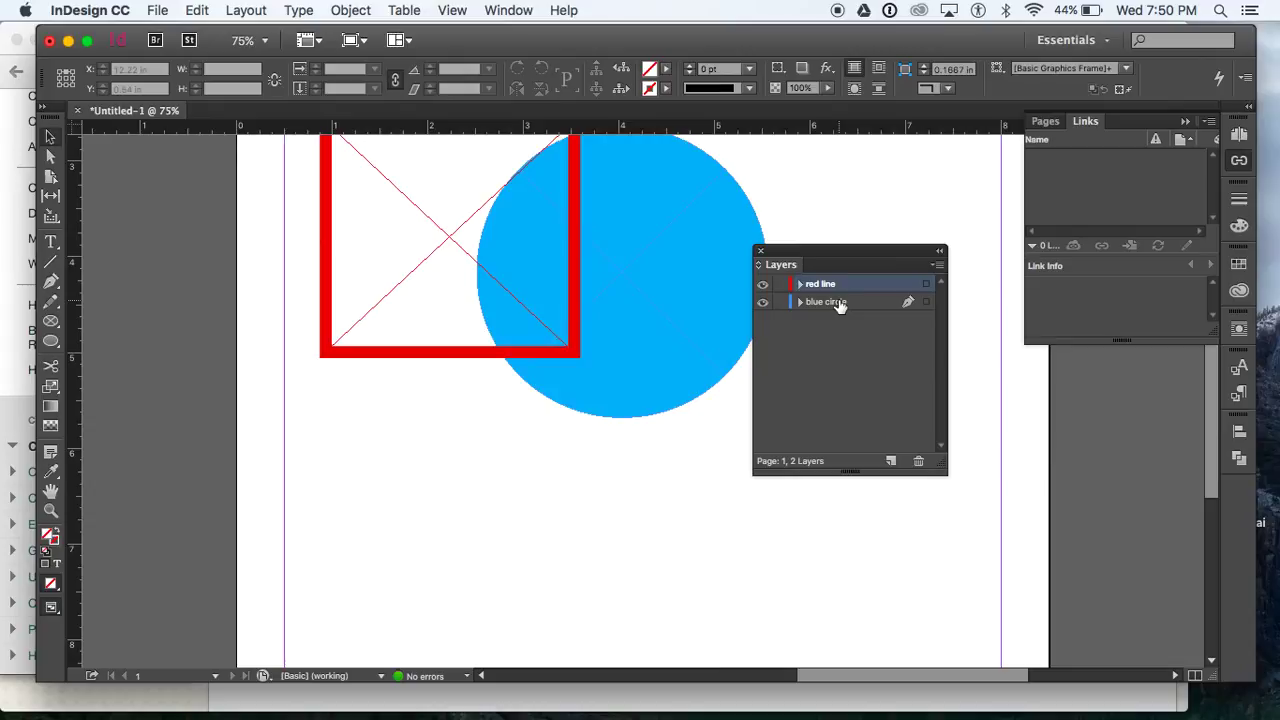
click(350, 10)
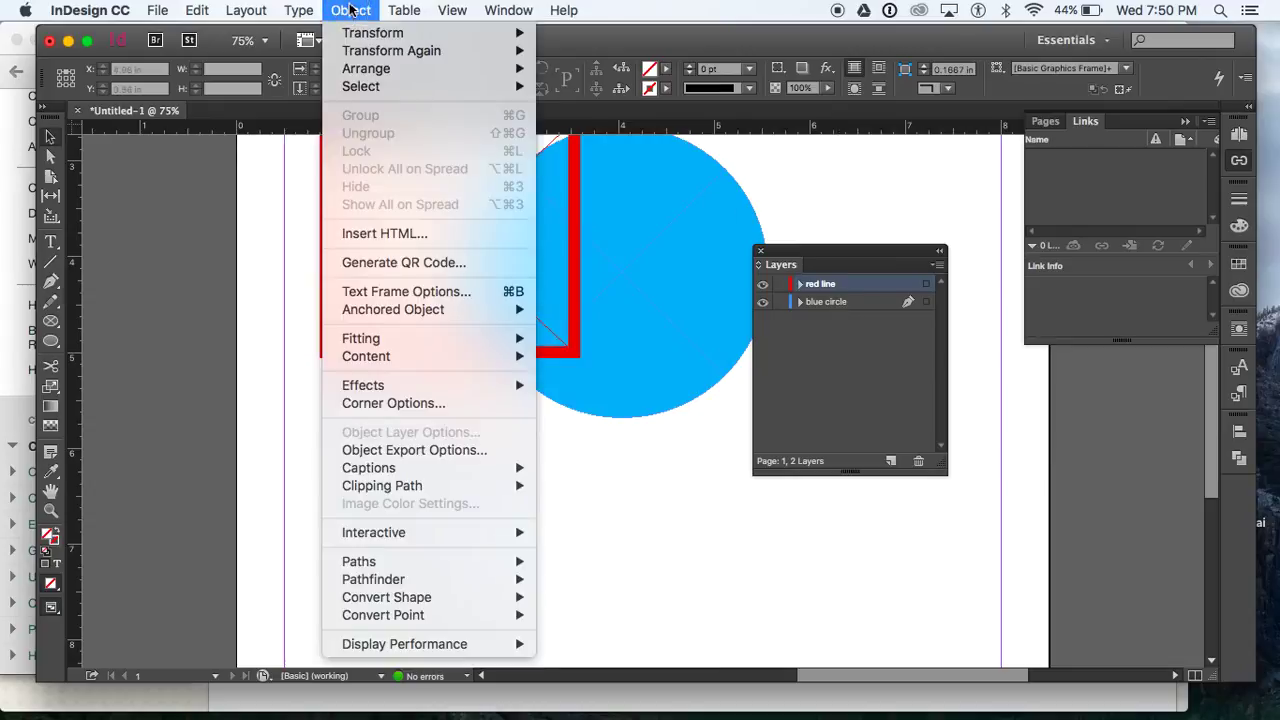
mouse_move(358, 68)
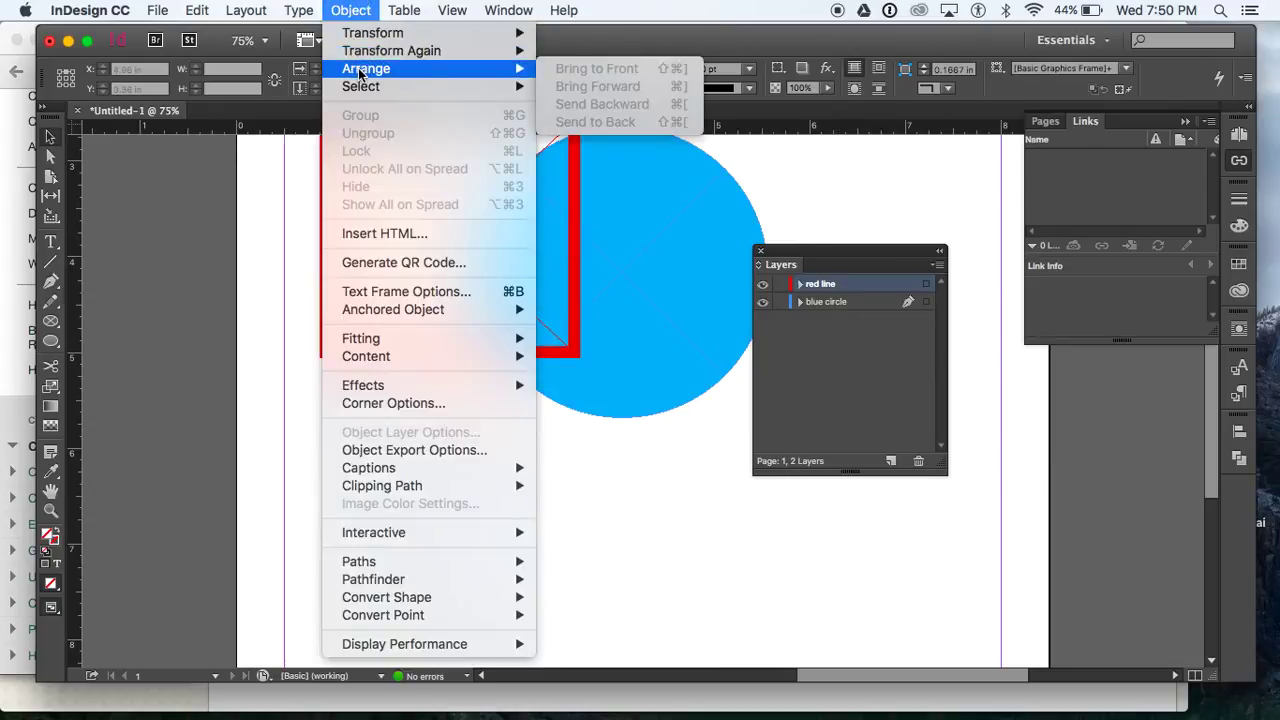
key(Escape)
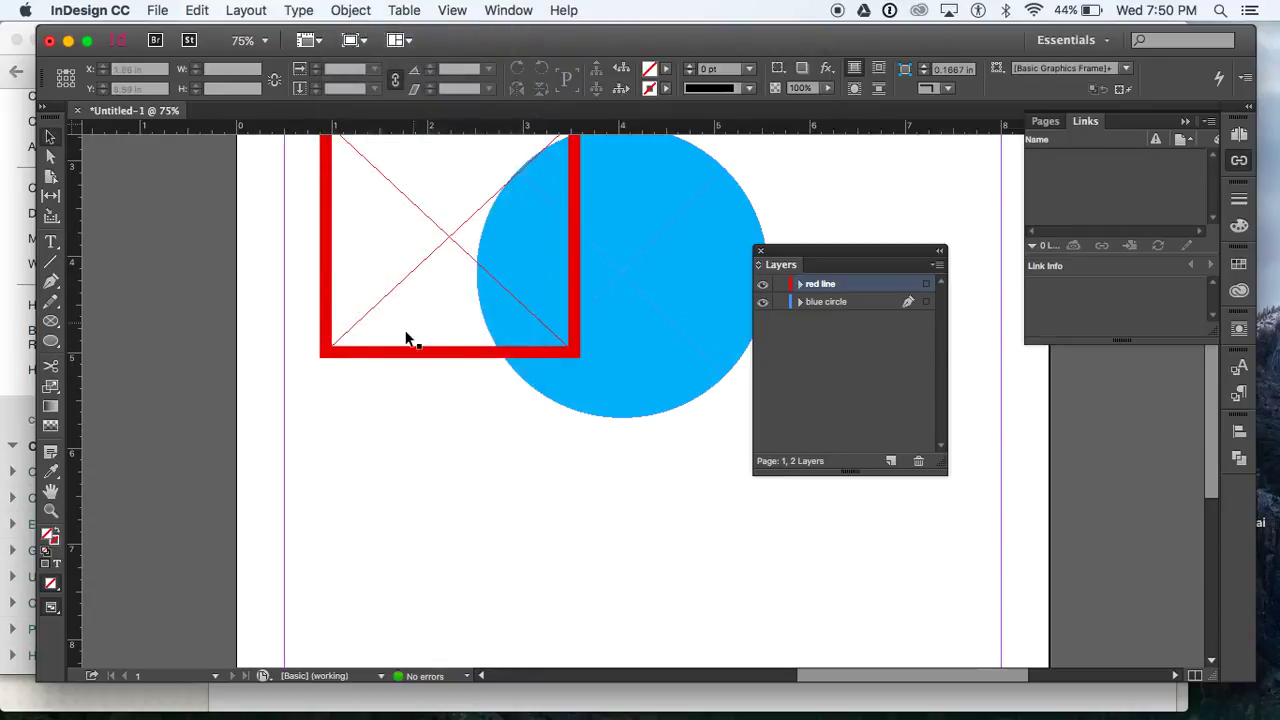
click(414, 350)
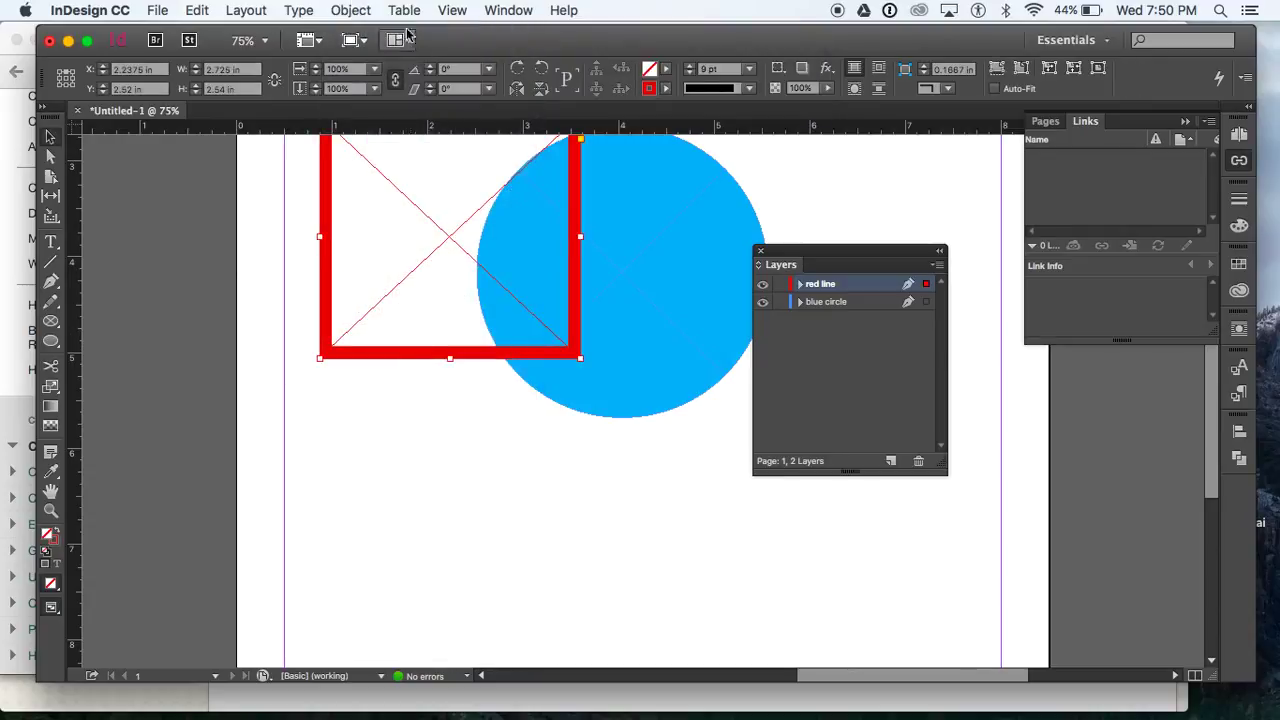
click(354, 11)
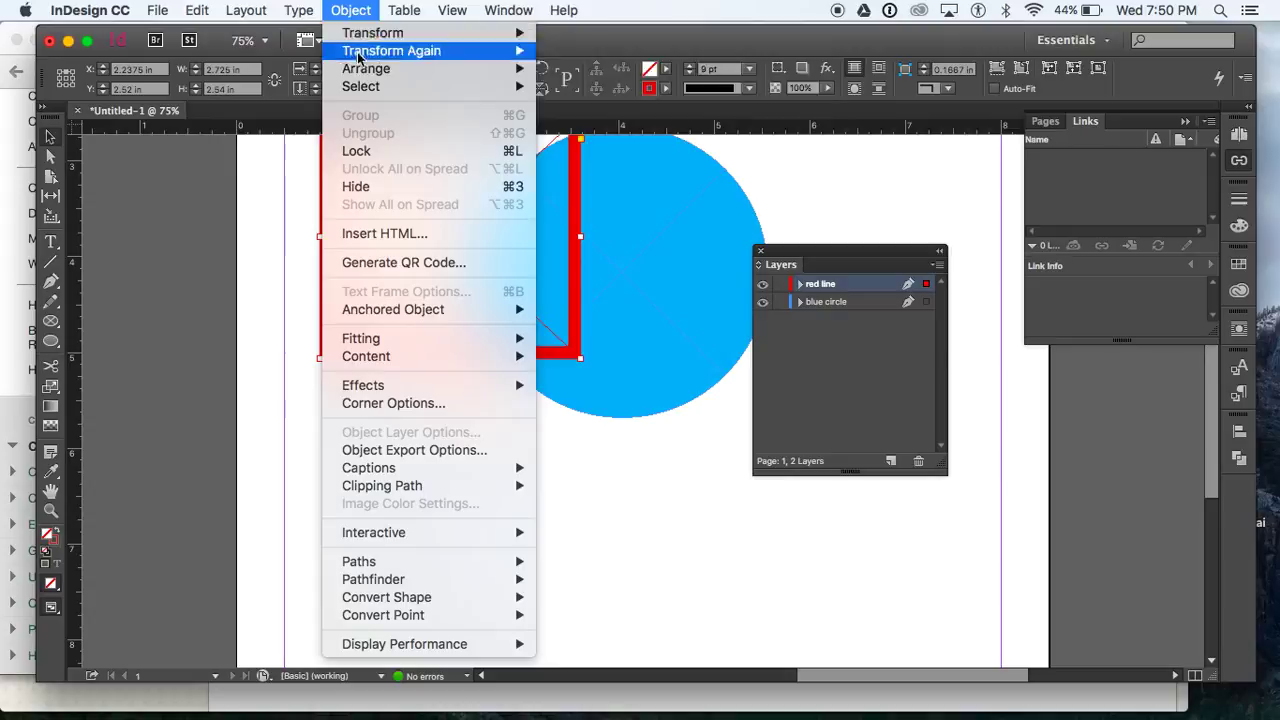
mouse_move(359, 74)
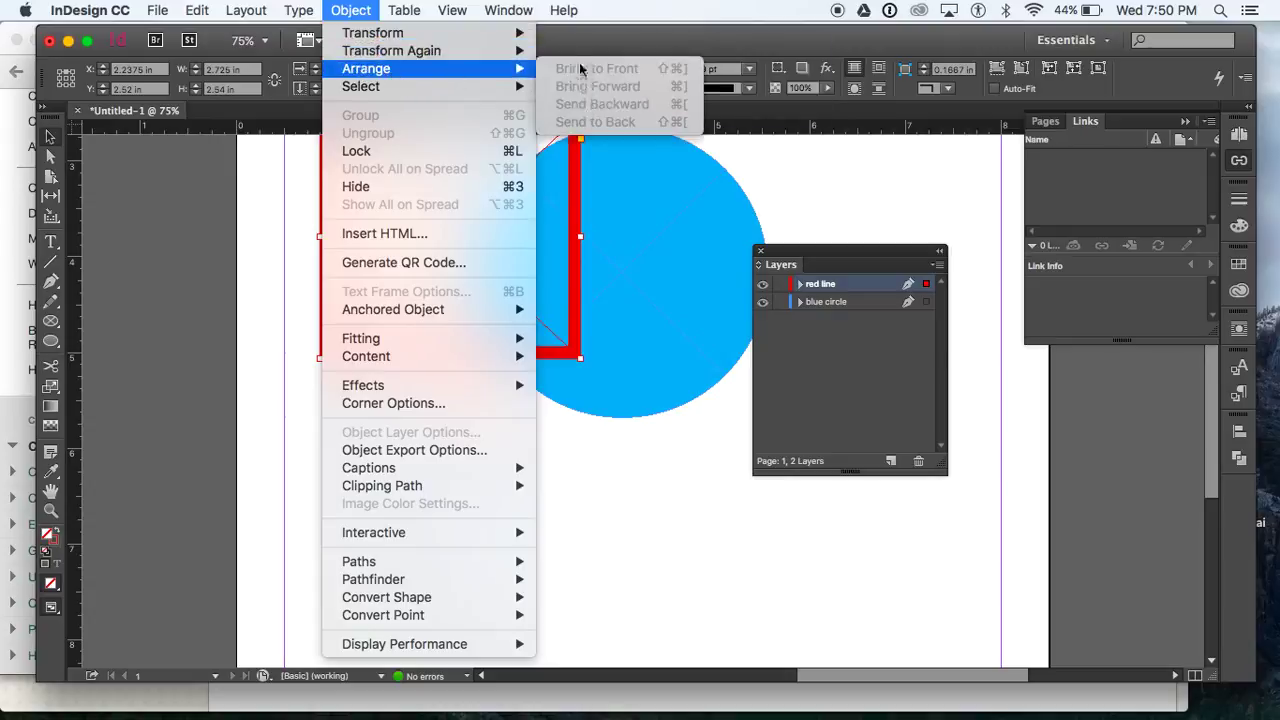
click(722, 449)
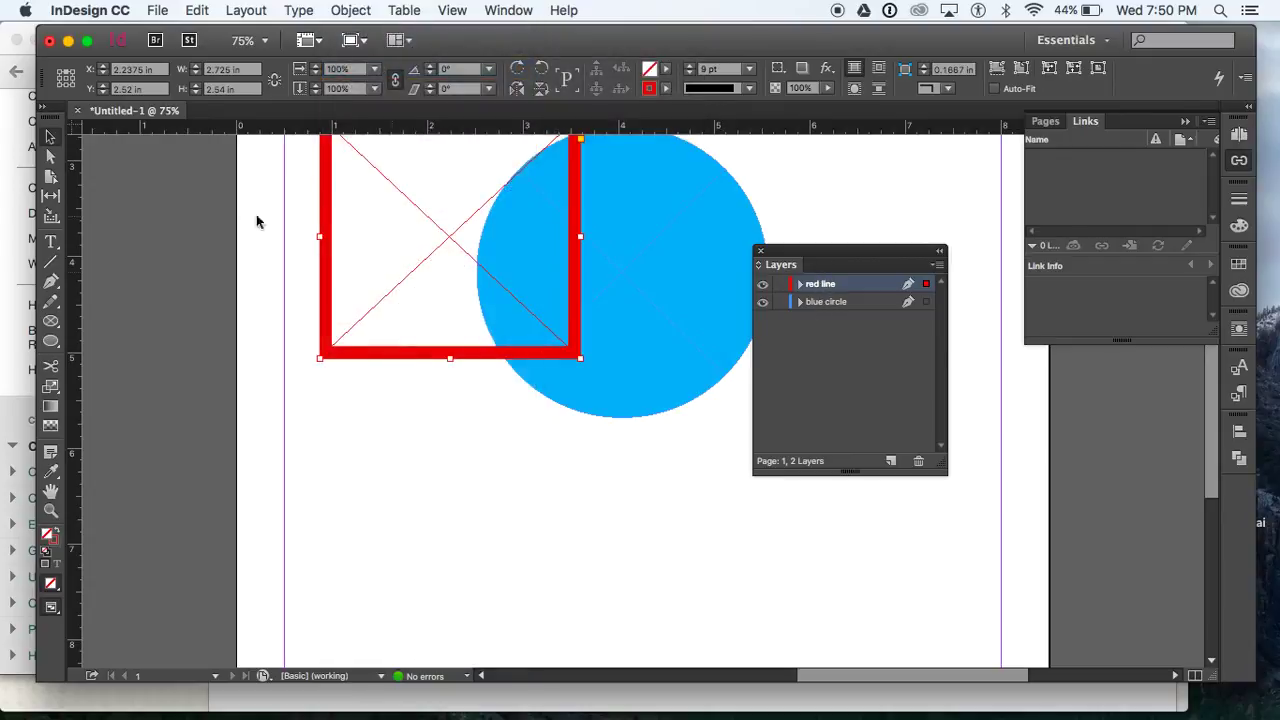
Draw a circular frame about 1.2 in wide across the red frame's left edge and give it a 10 pt C=75 M=5 Y=100 K=0 green stroke
click(51, 322)
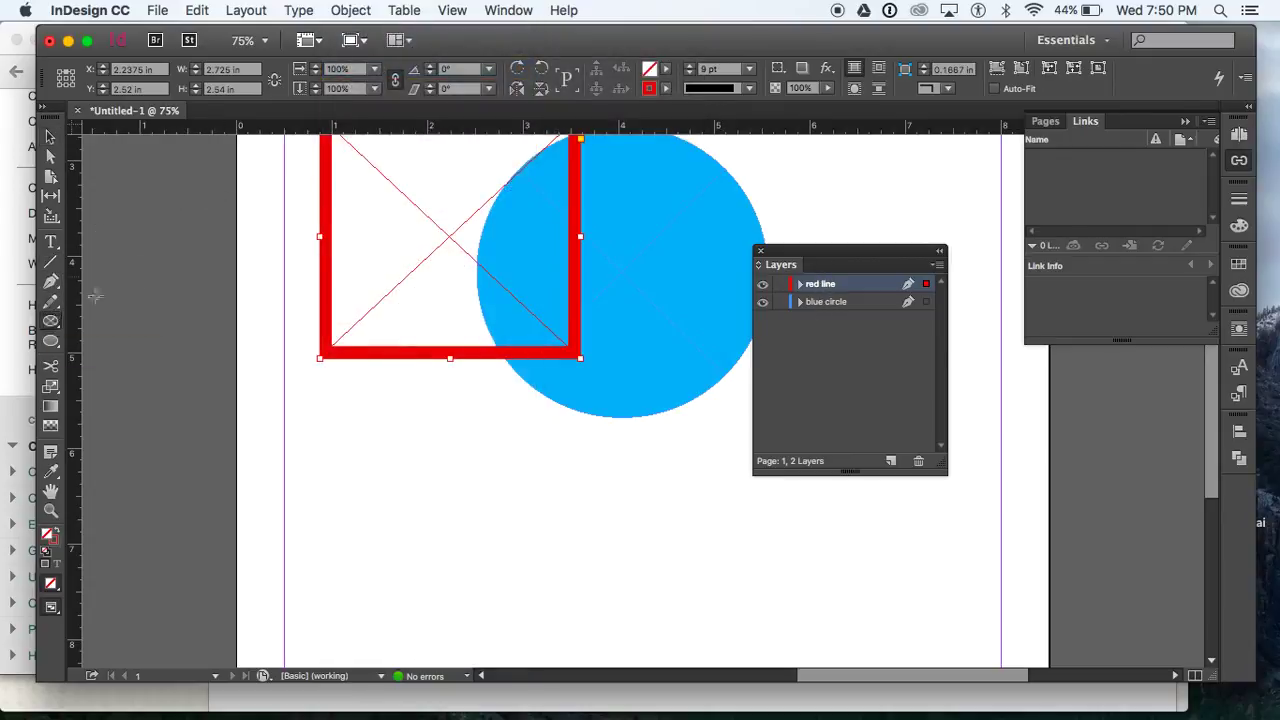
drag(274, 211, 444, 318)
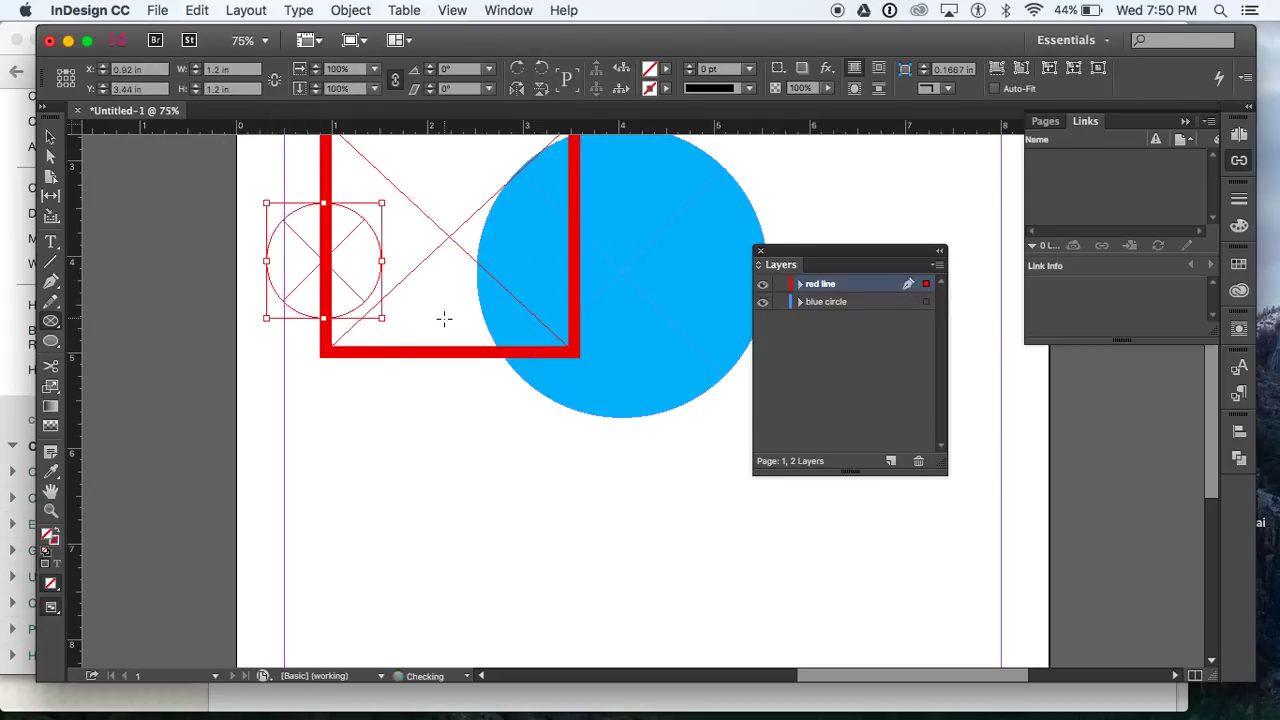
click(666, 88)
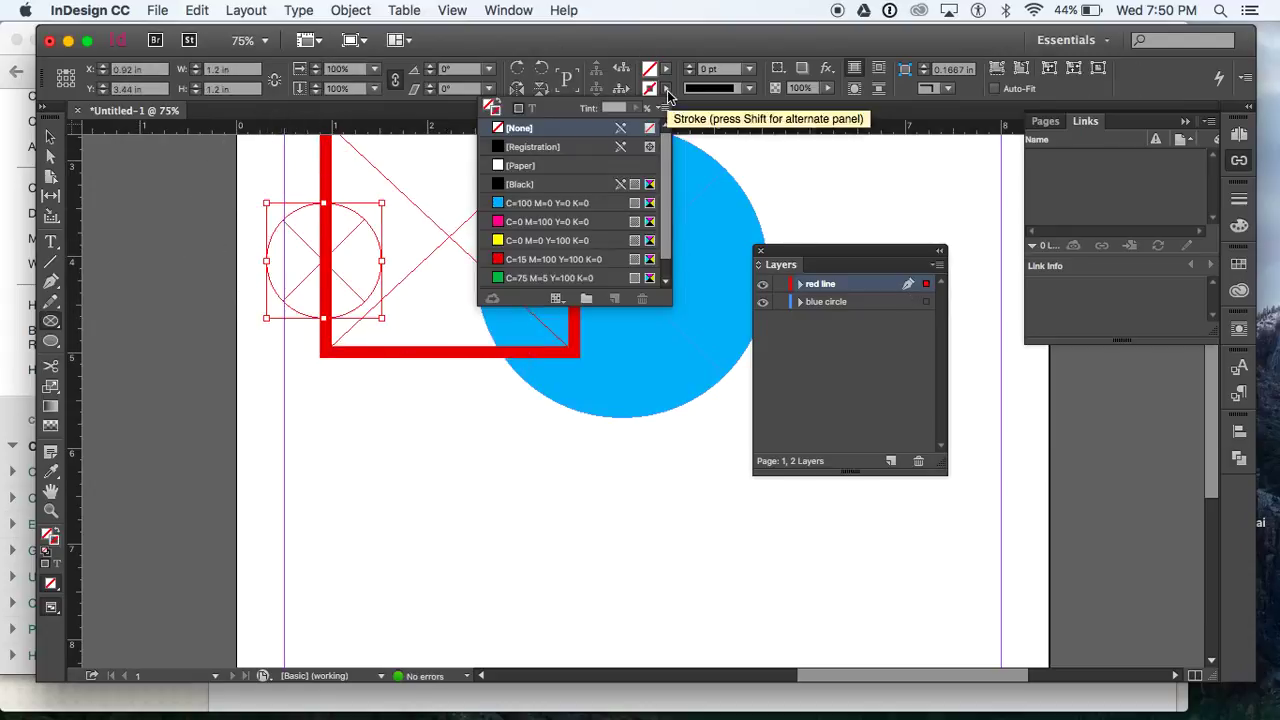
click(548, 278)
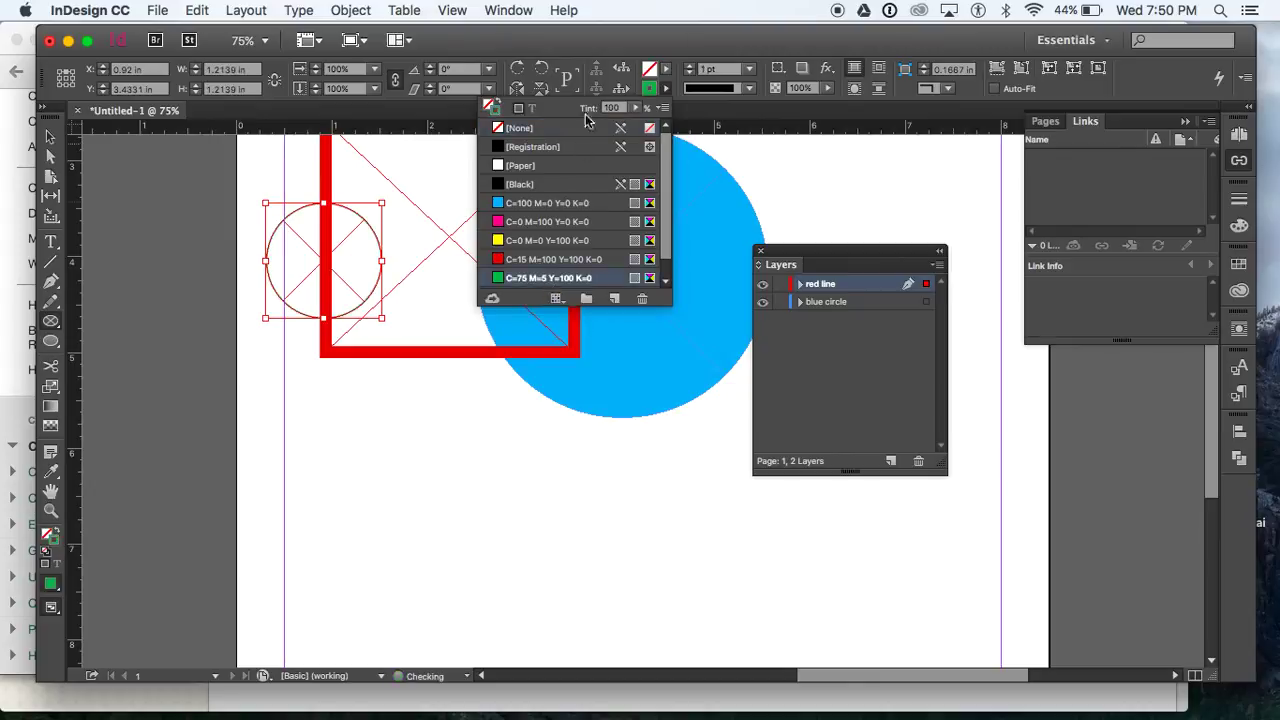
click(690, 70)
click(690, 70)
click(690, 70)
click(690, 70)
click(690, 70)
click(690, 70)
click(50, 136)
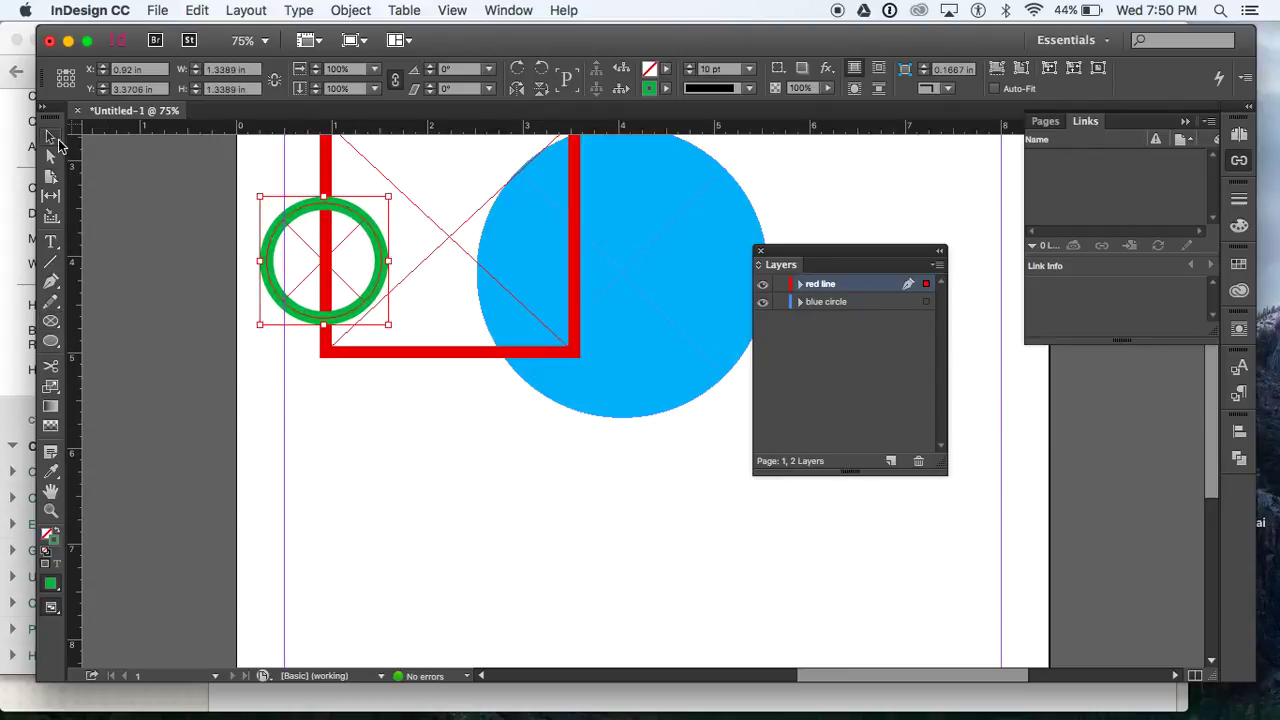
Rename the red line layer as "red line and green circle", widen the Layers panel to fit the name, and deselect the green circle
double_click(838, 285)
click(581, 314)
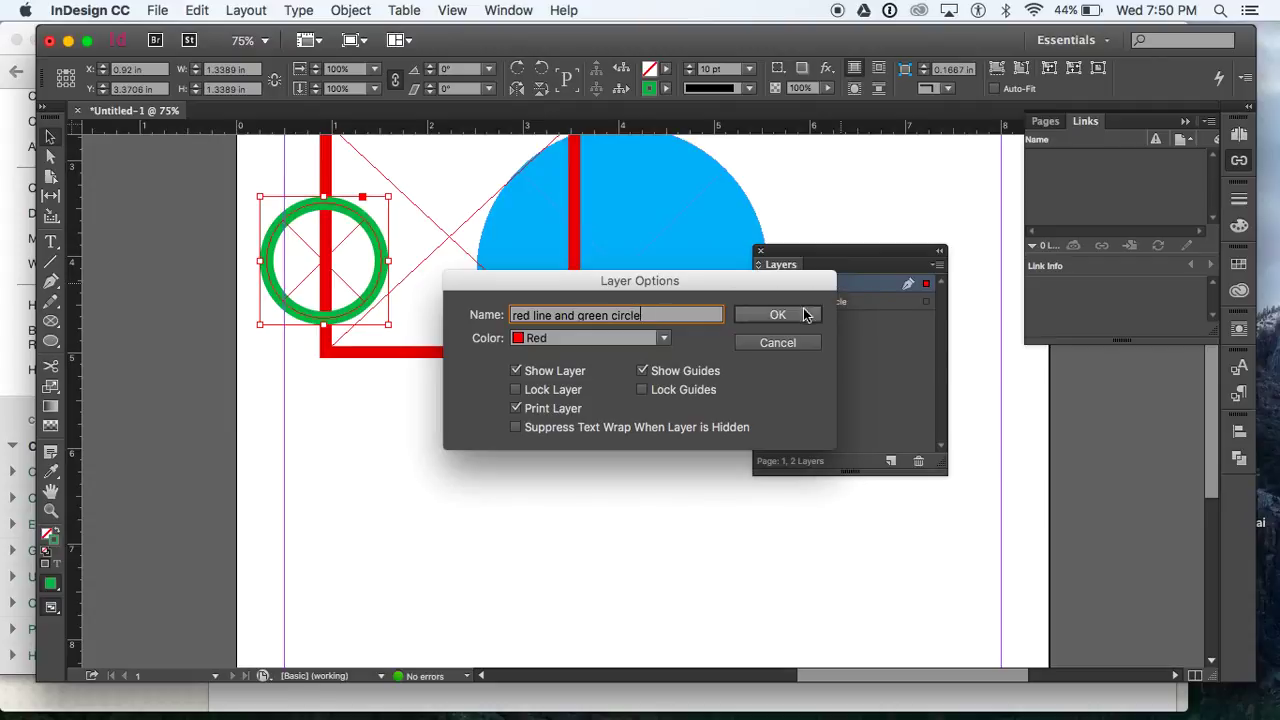
click(805, 314)
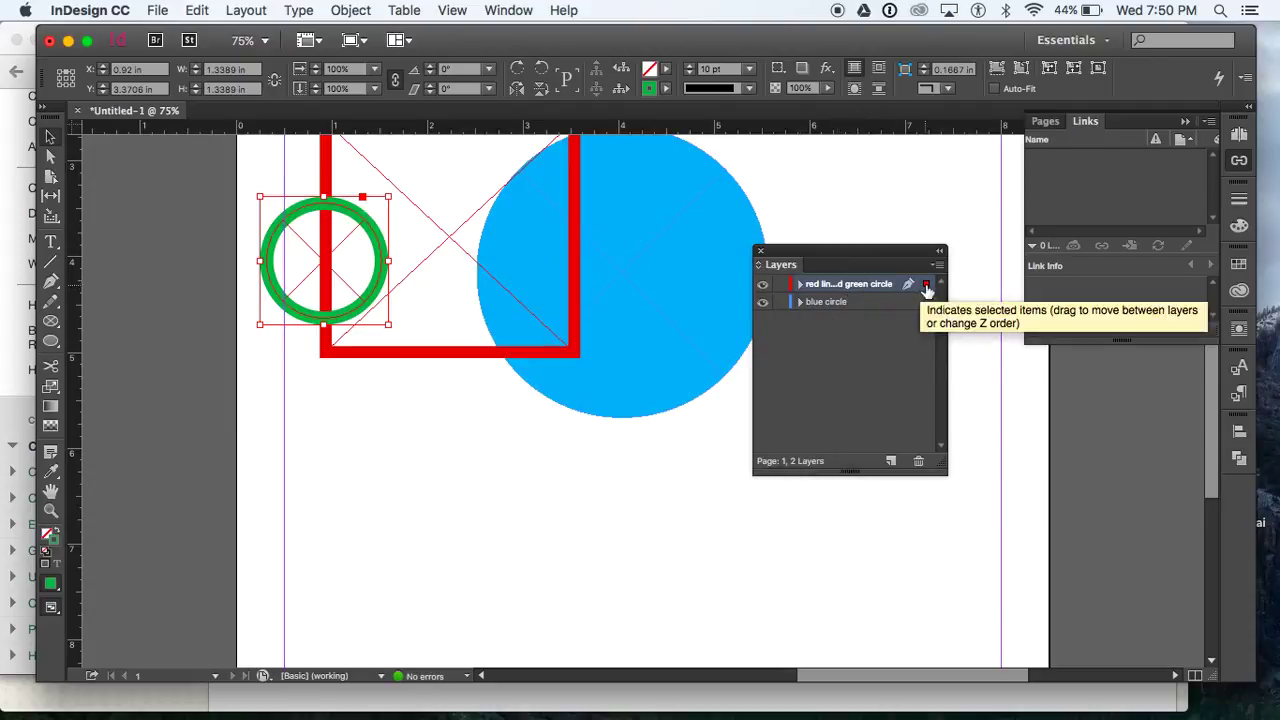
drag(949, 306, 1032, 312)
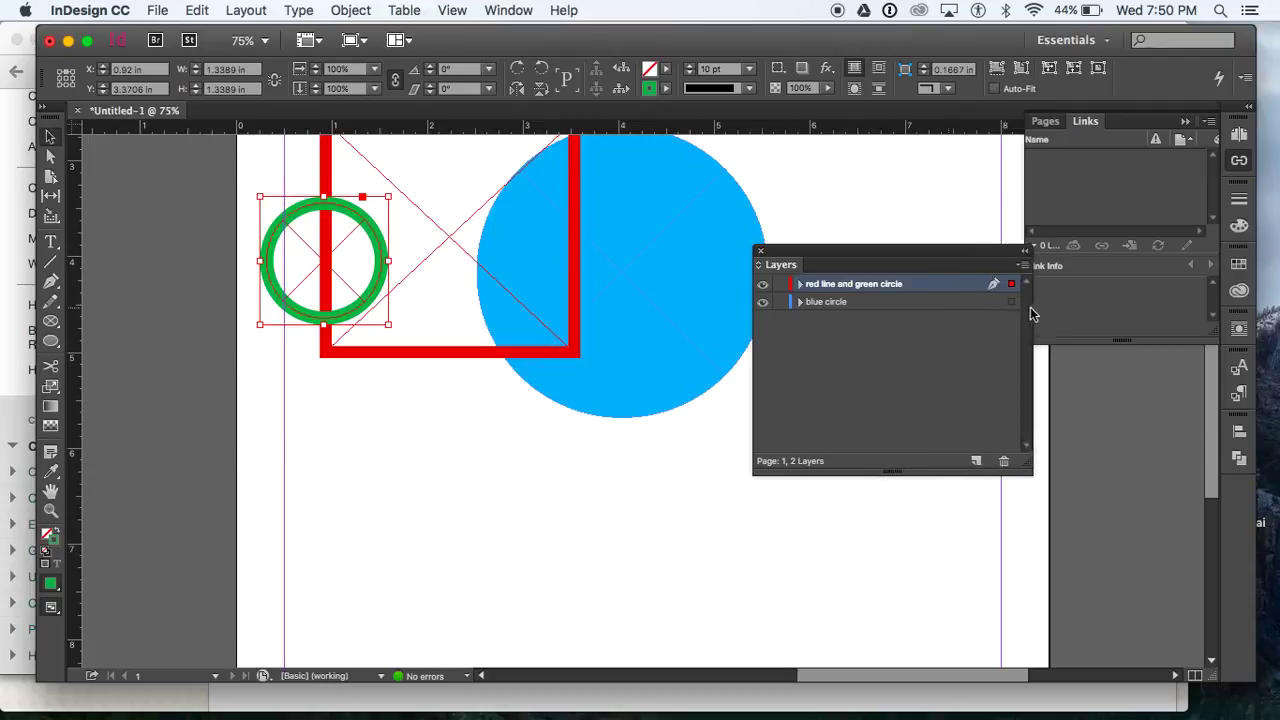
click(463, 446)
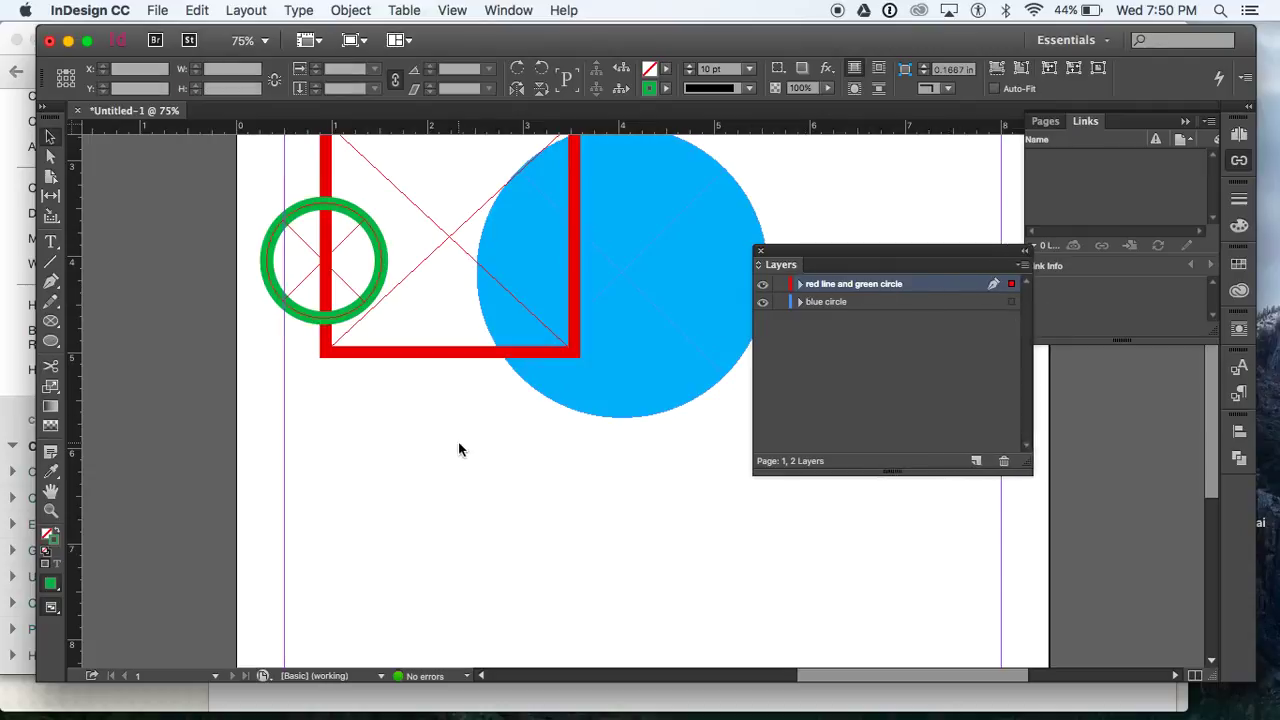
Move the green circle onto the red frame's lower-left corner, about X 1.53 in, Y 4.04 in, and send it backward
drag(302, 310, 355, 378)
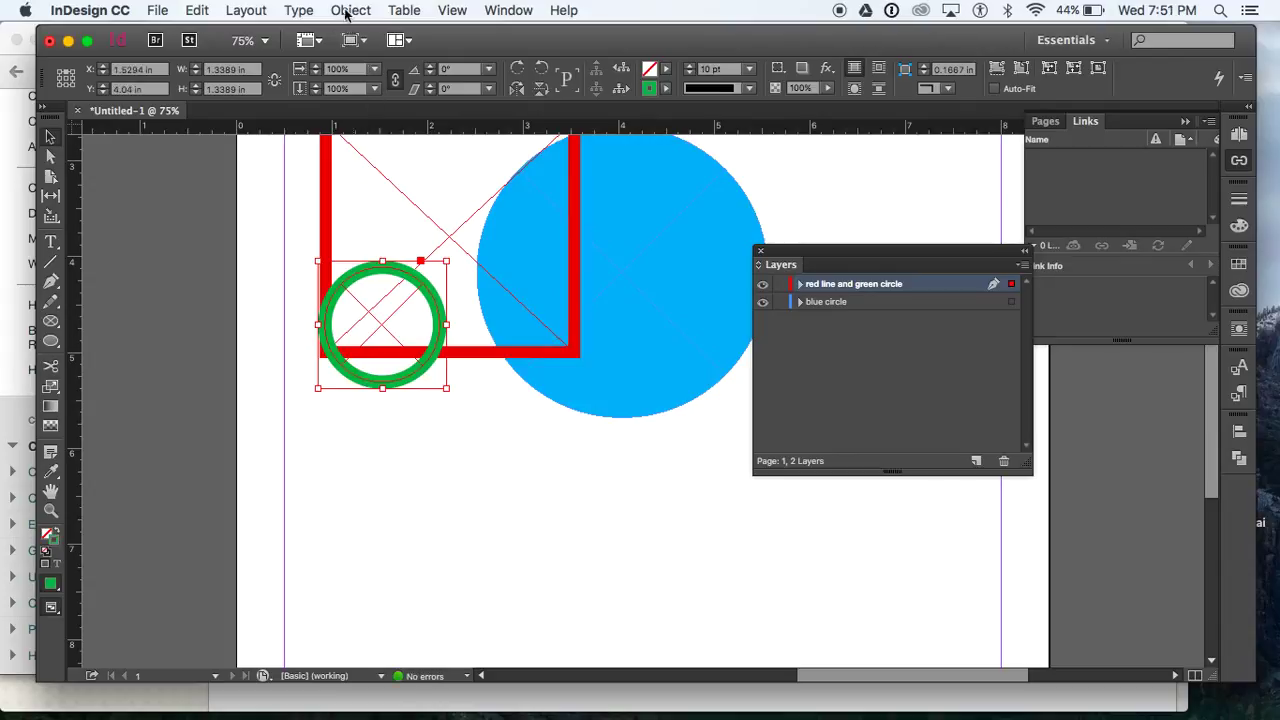
click(347, 12)
mouse_move(352, 76)
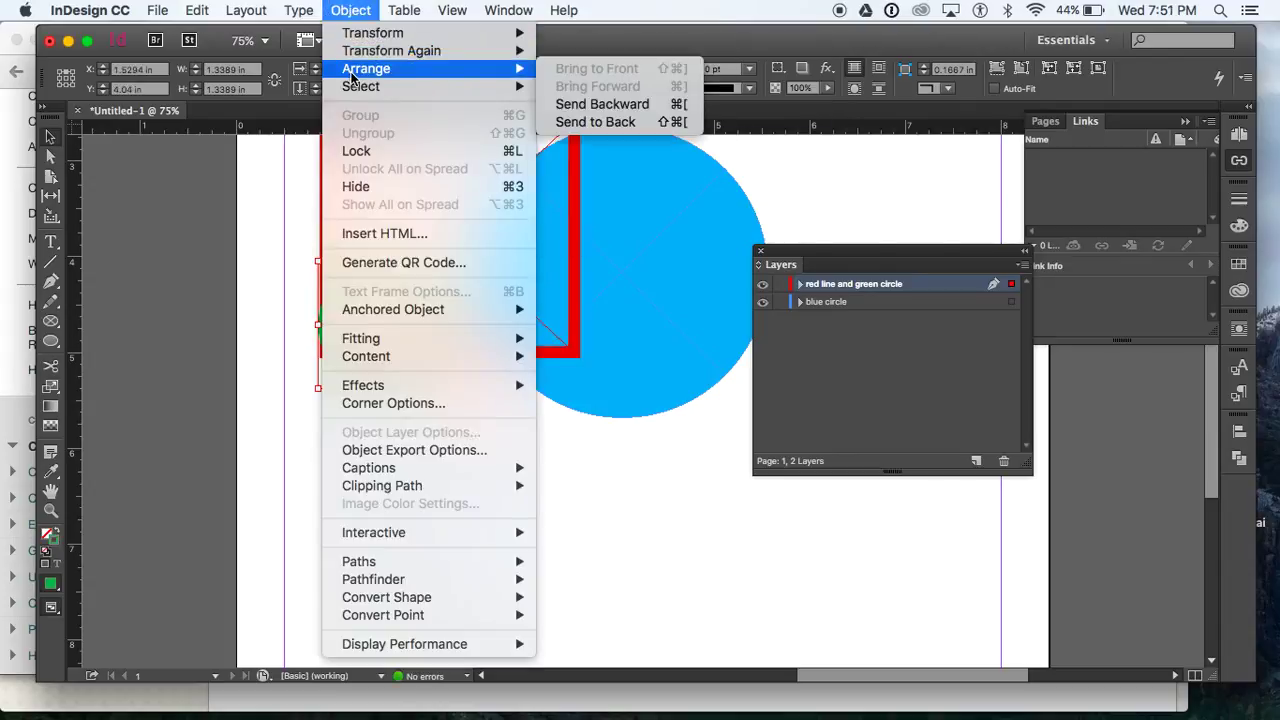
click(590, 104)
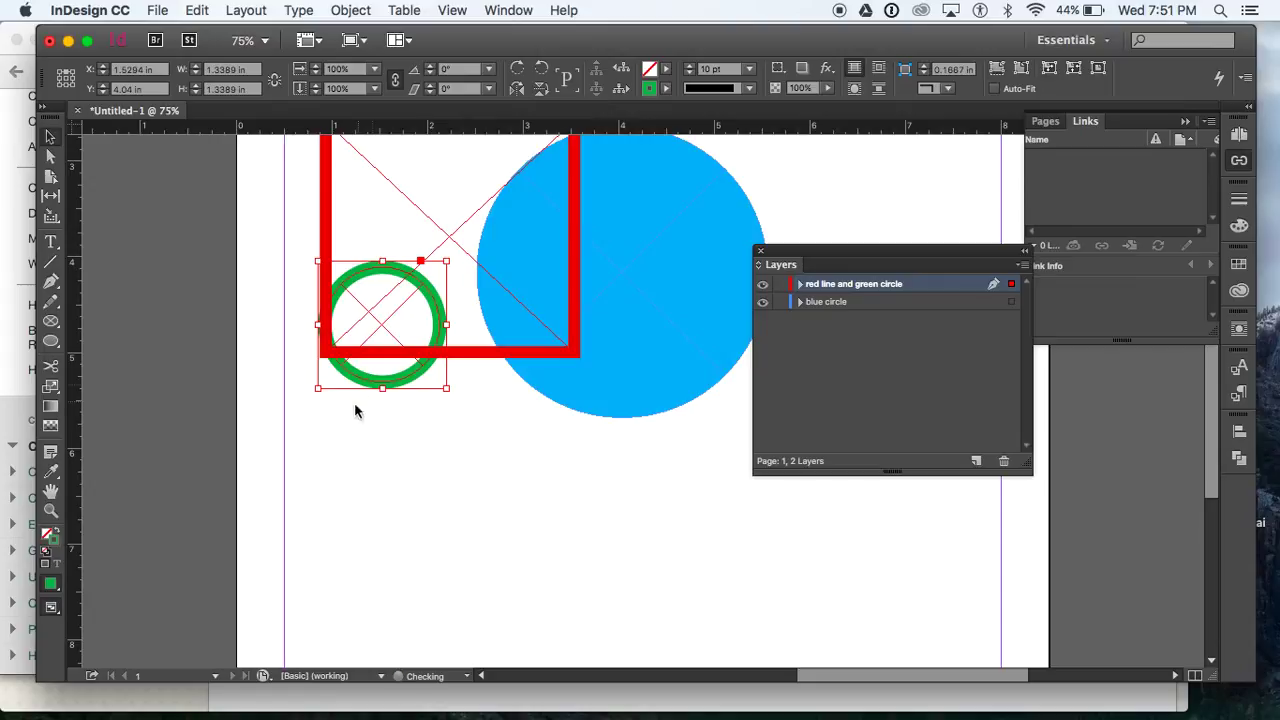
Move the green circle to about X 2.72 in, Y 4.19 in, and place the red line and green circle layer below blue circle
drag(420, 378, 477, 398)
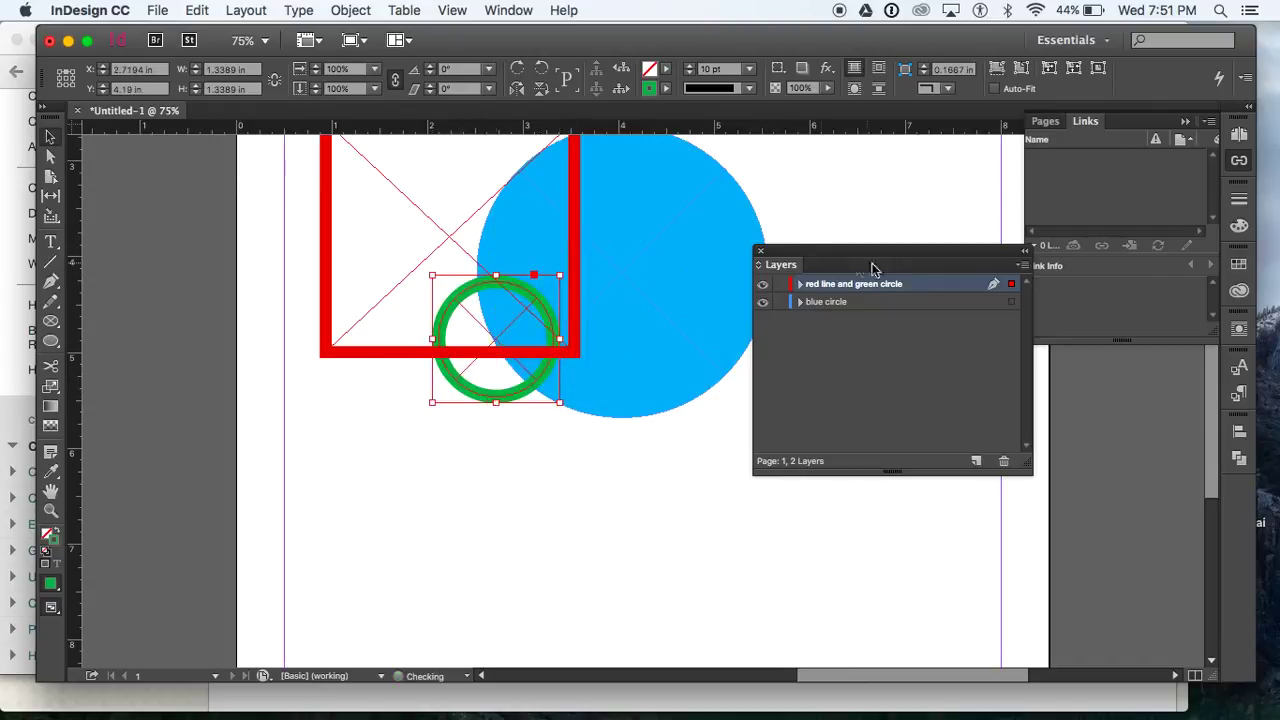
click(888, 289)
click(888, 288)
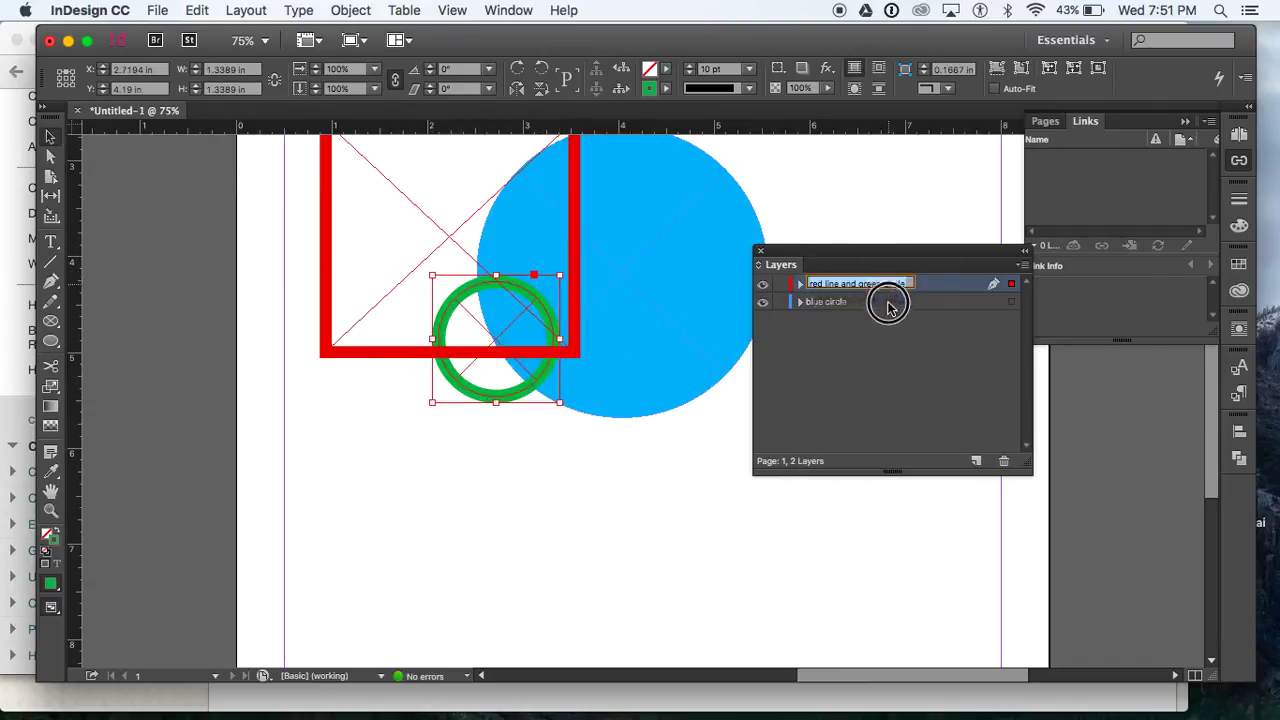
click(941, 309)
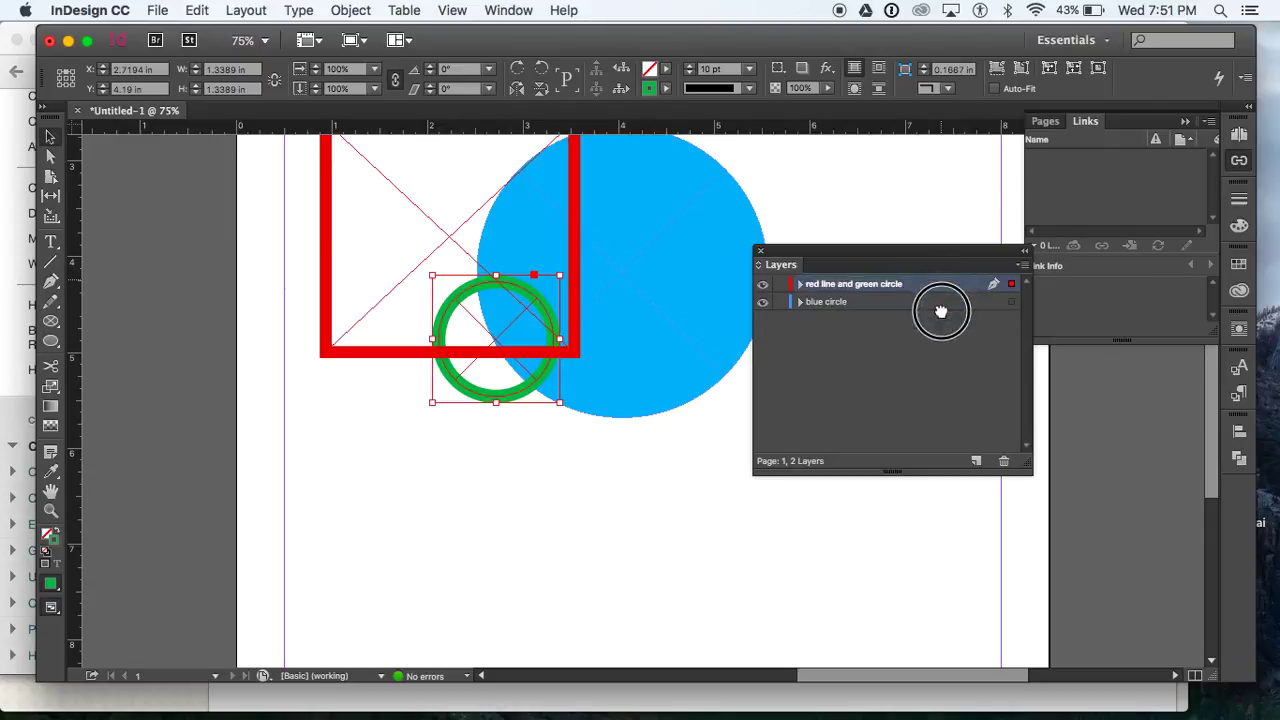
click(928, 287)
drag(928, 287, 927, 314)
click(620, 568)
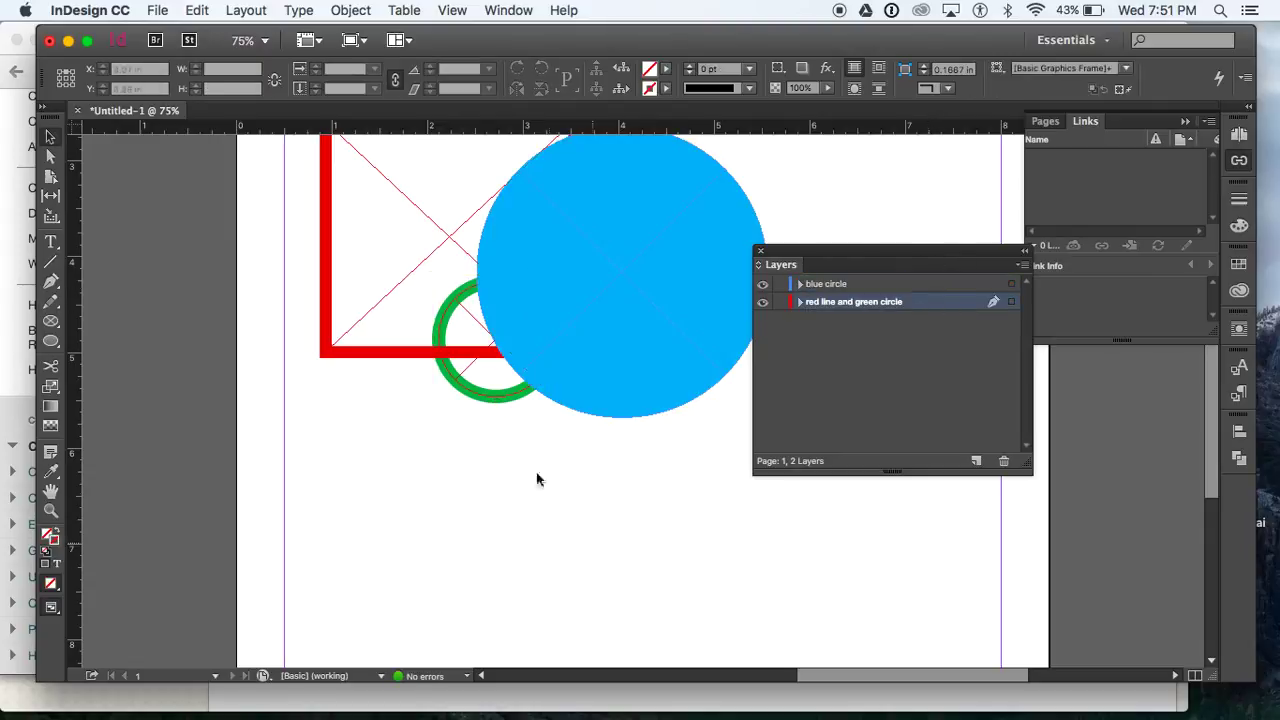
Select the green circle, the red frame and the blue circle in turn to check which layer each is on
click(502, 405)
click(386, 354)
click(631, 299)
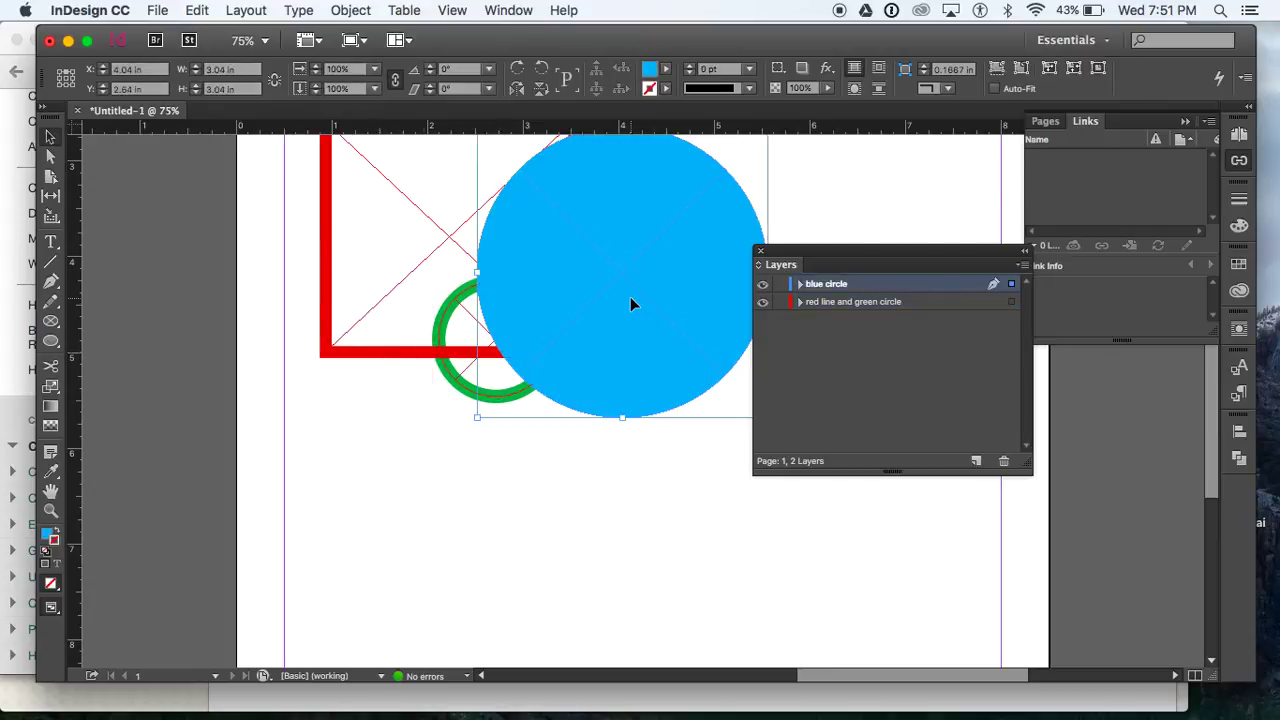